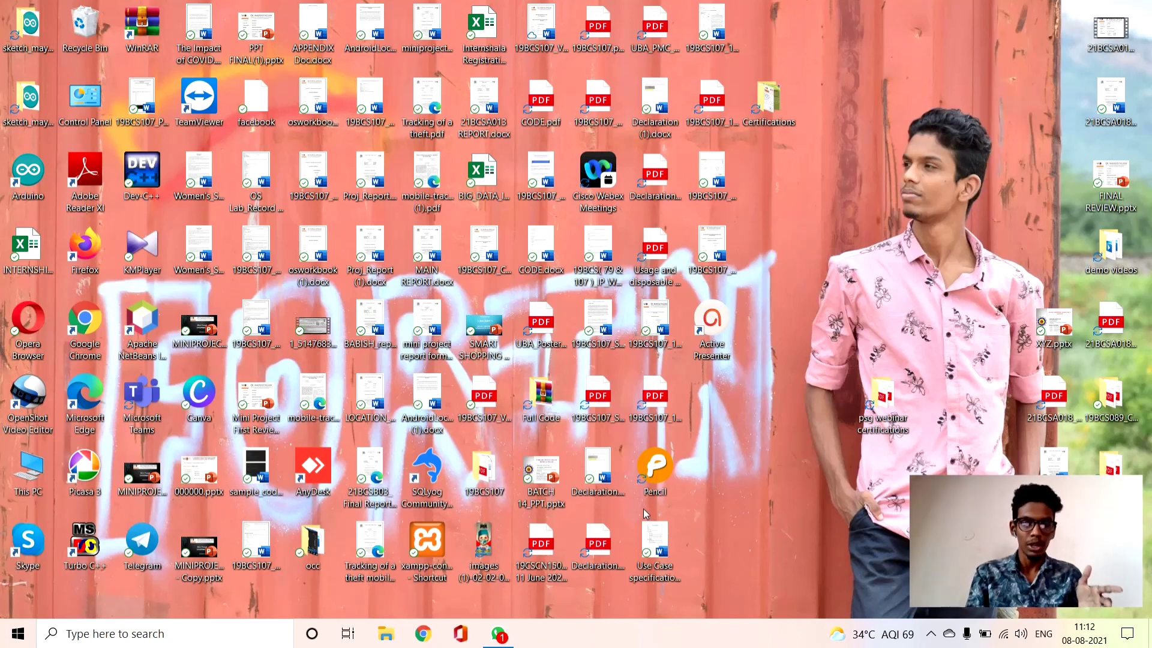
Open Google in Chrome, search for "c# tutorialspoint" and open the C# Tutorial page on tutorialspoint.com
left_click(437, 636)
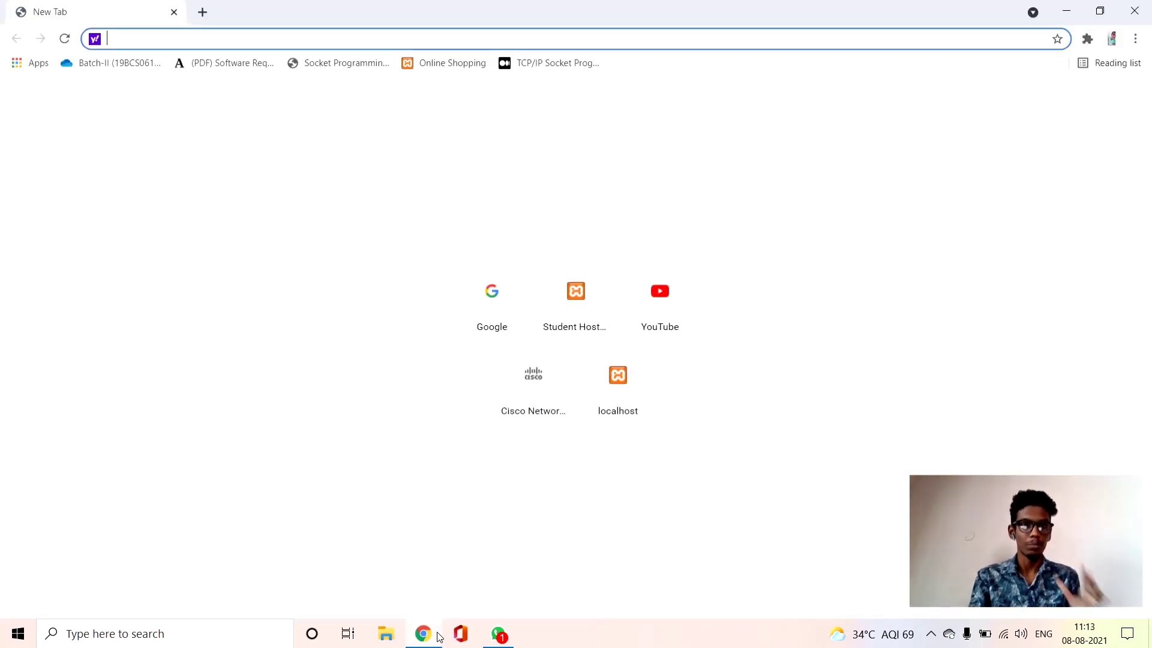
left_click(471, 334)
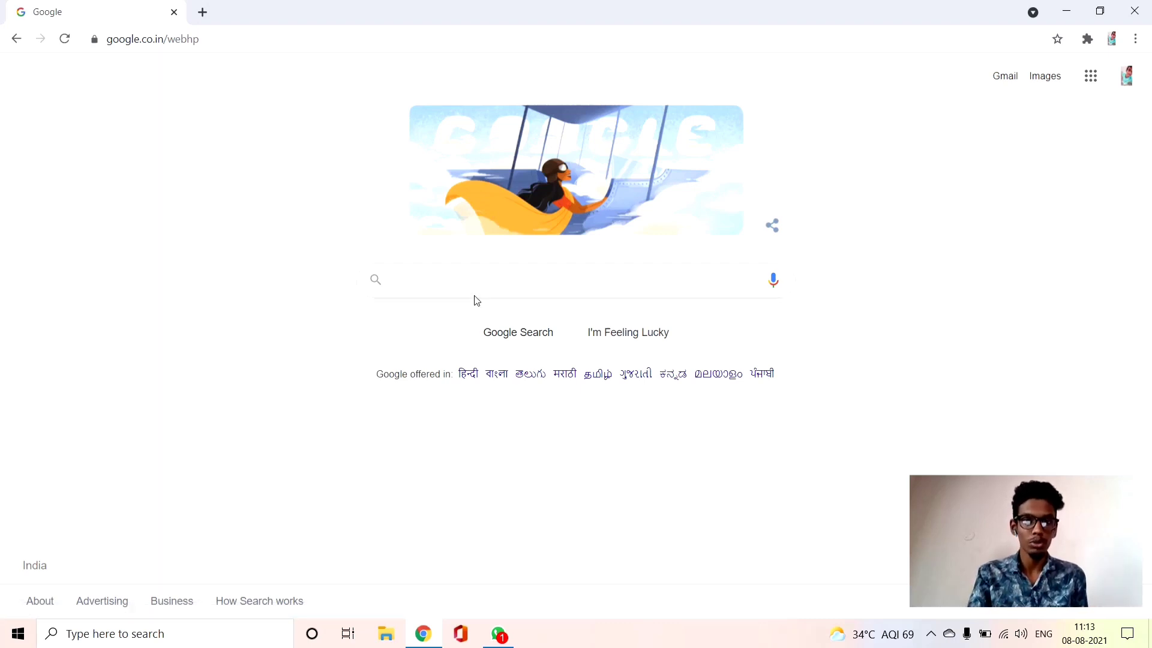
left_click(479, 278)
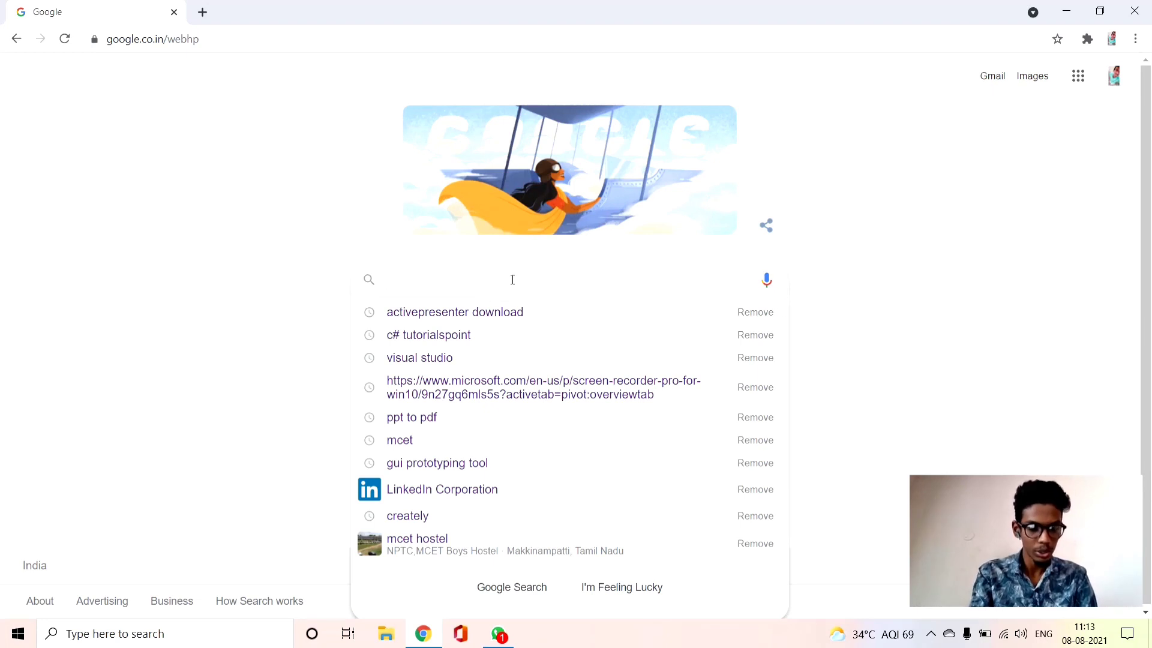
type("c# ti")
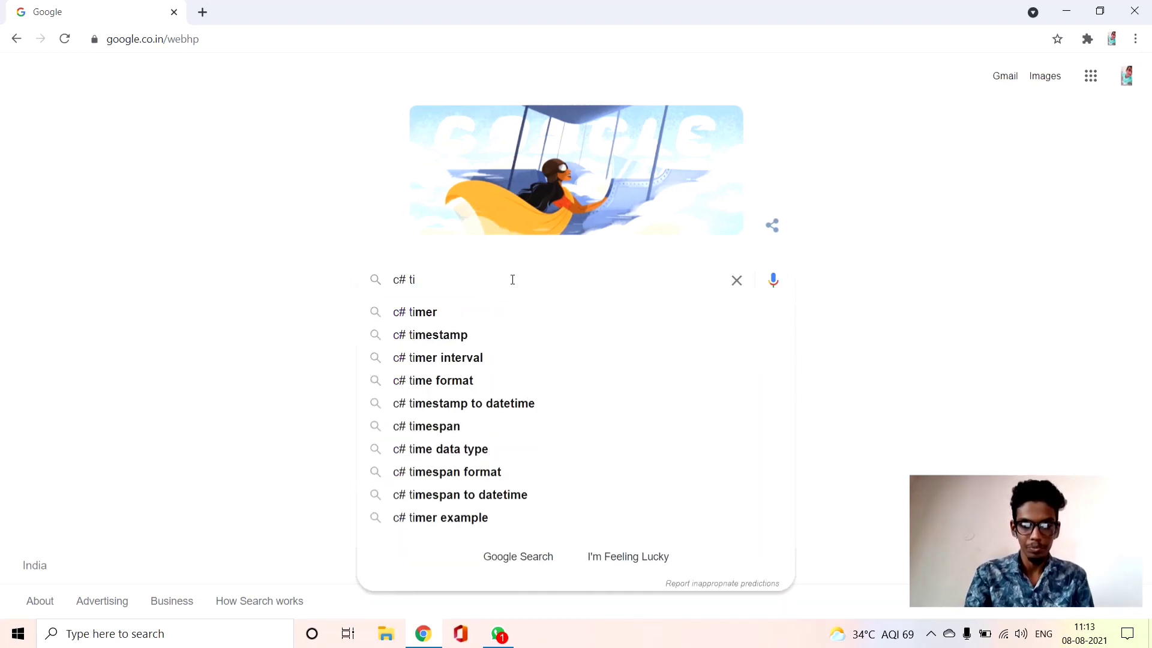
key("BackSpace")
type("ut")
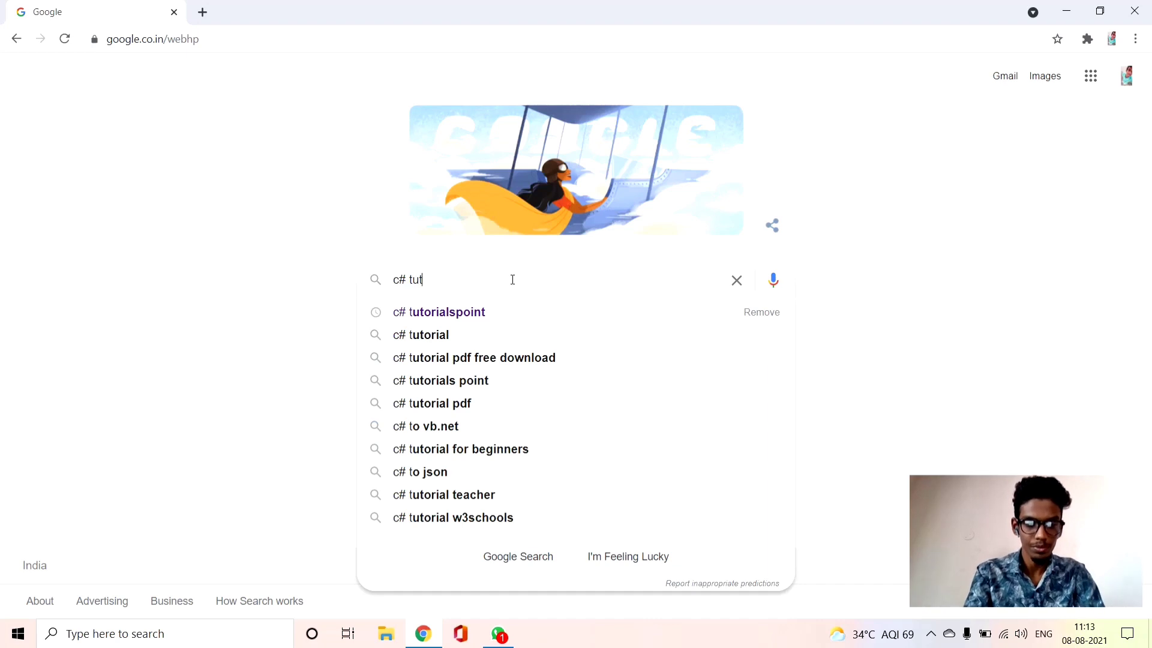
left_click(513, 312)
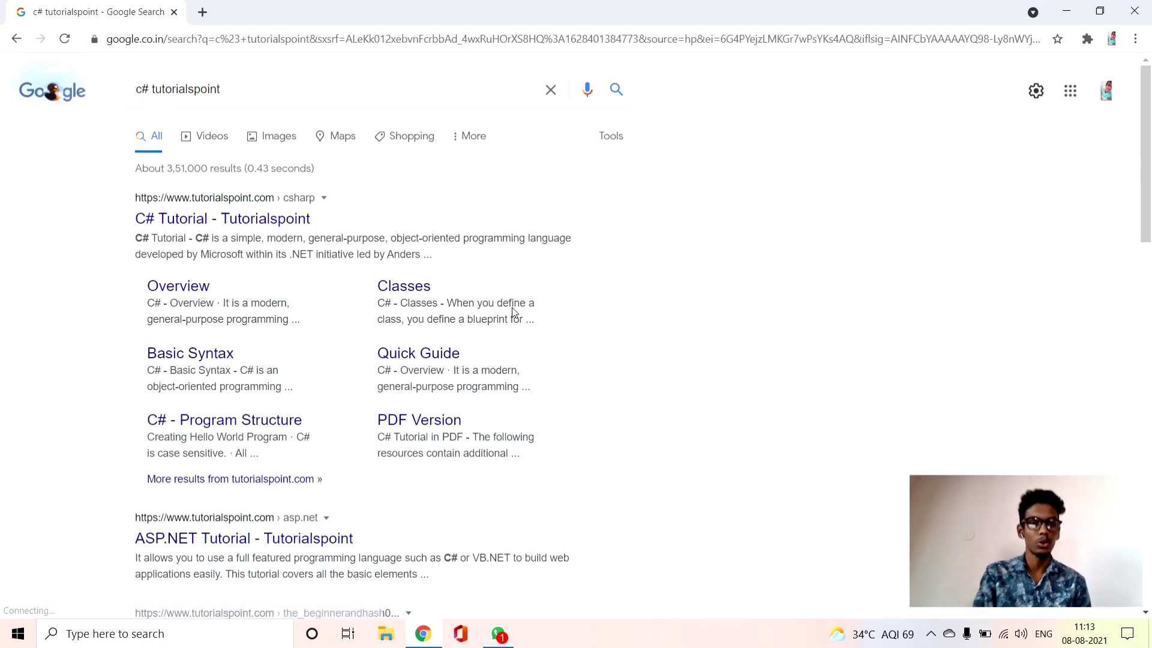
left_click(300, 230)
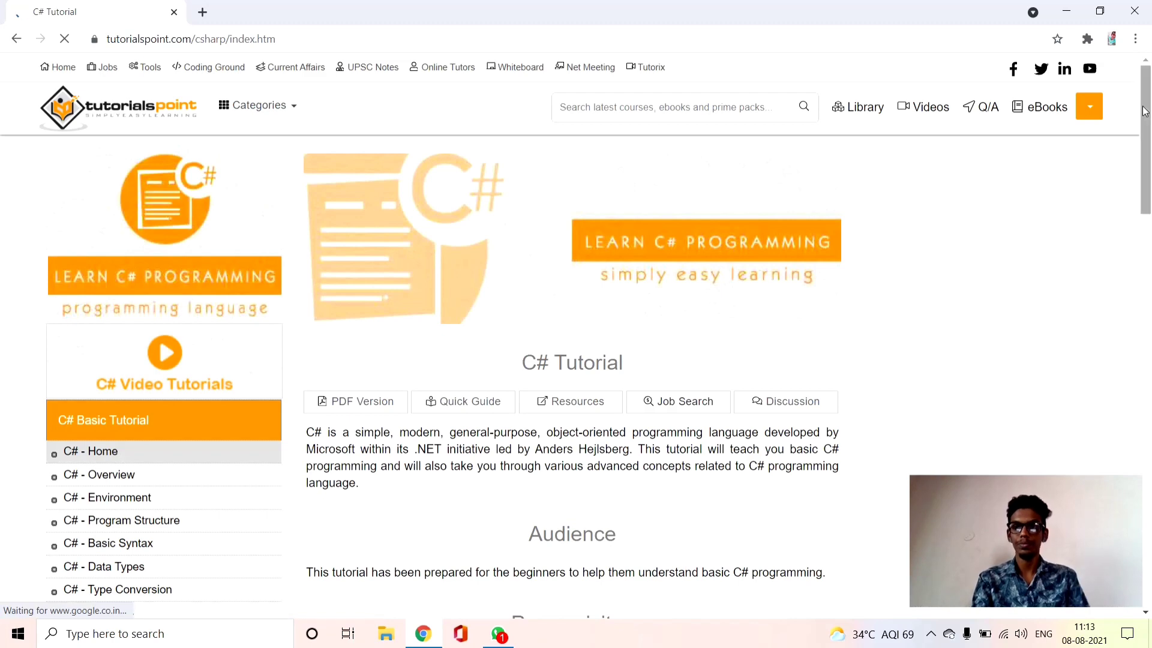
left_click_drag(1143, 112, 1137, 88)
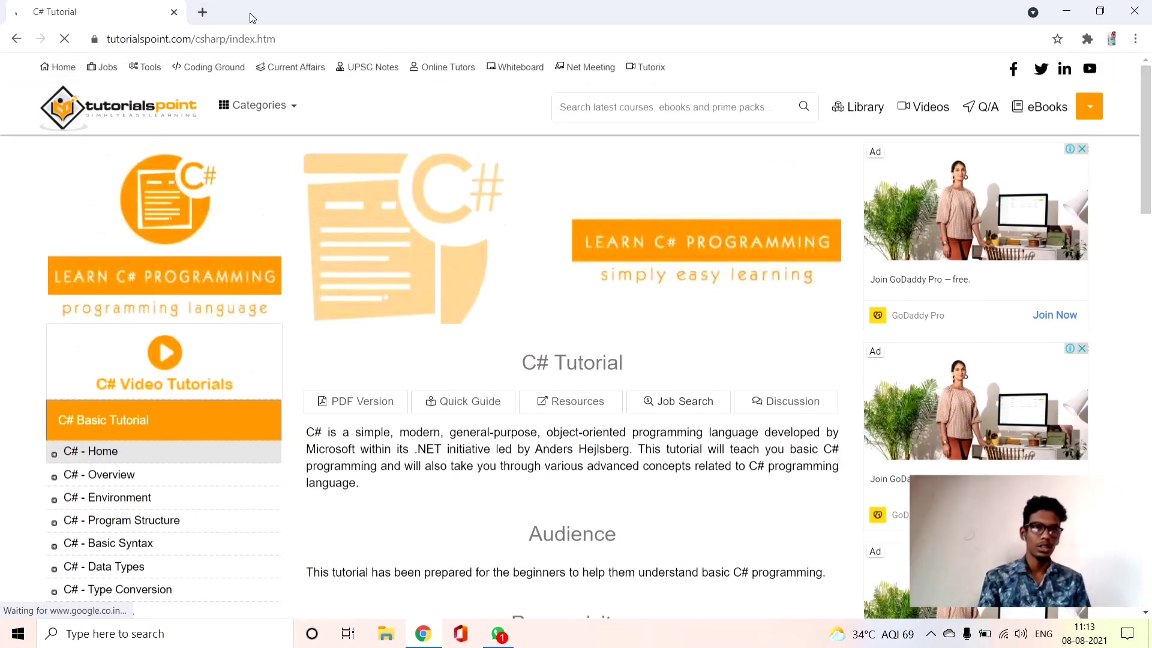
Search Google for "visual studio" in a new browser tab and open the official visualstudio.microsoft.com site
left_click(203, 12)
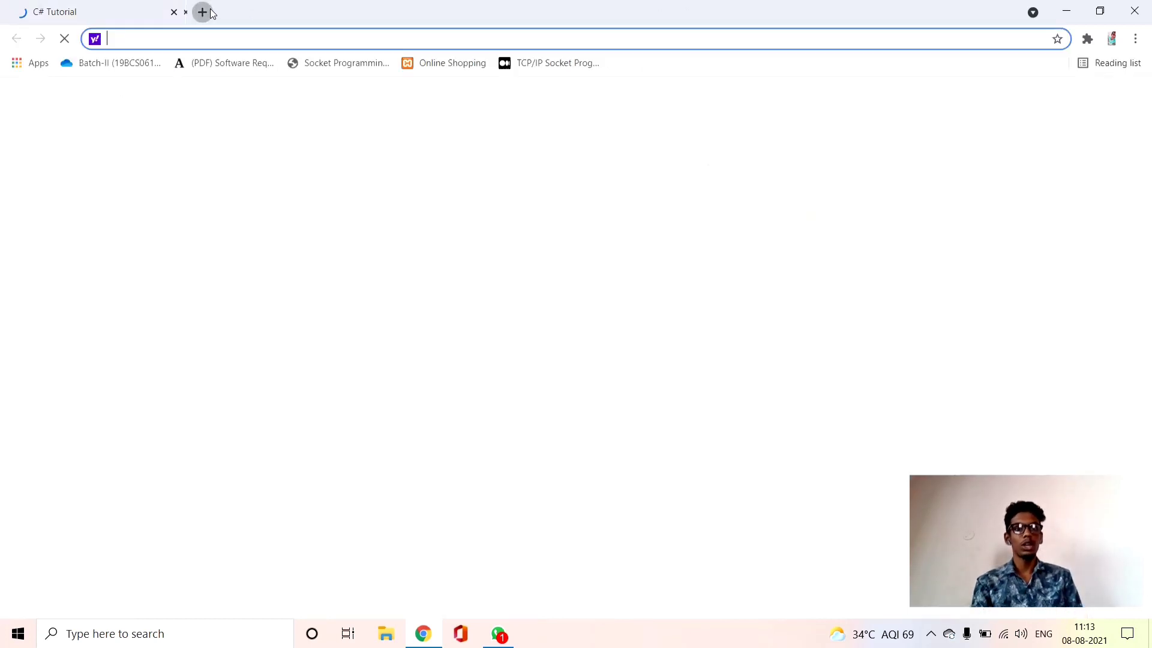
left_click(470, 295)
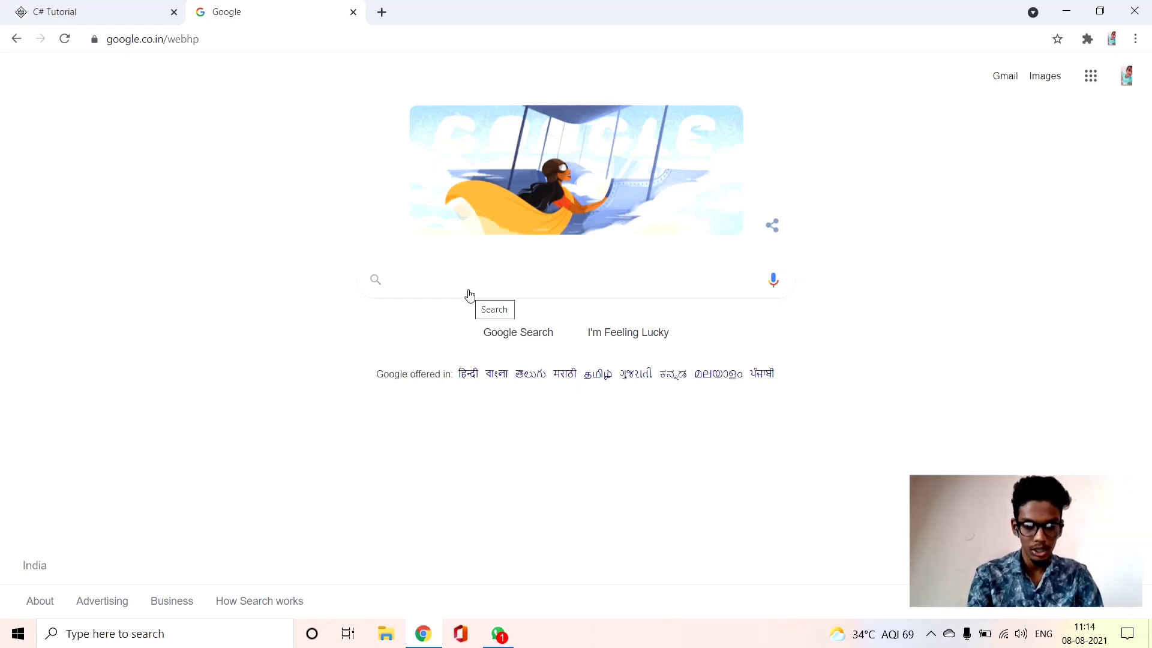
type("visusl")
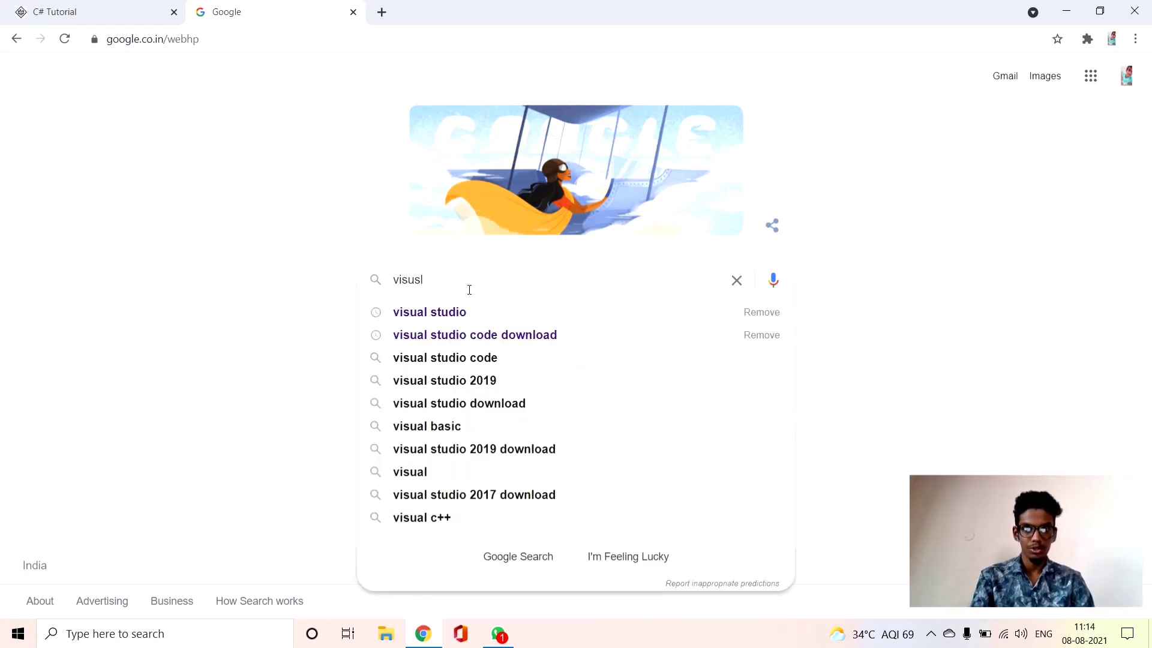
left_click(496, 312)
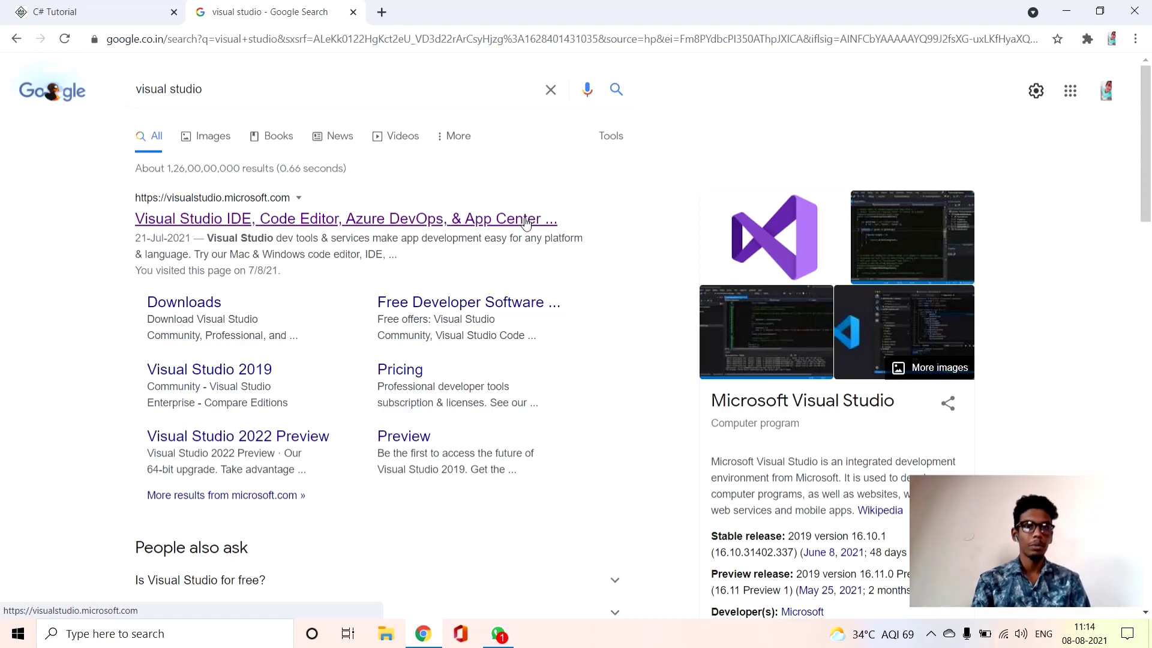
left_click(524, 220)
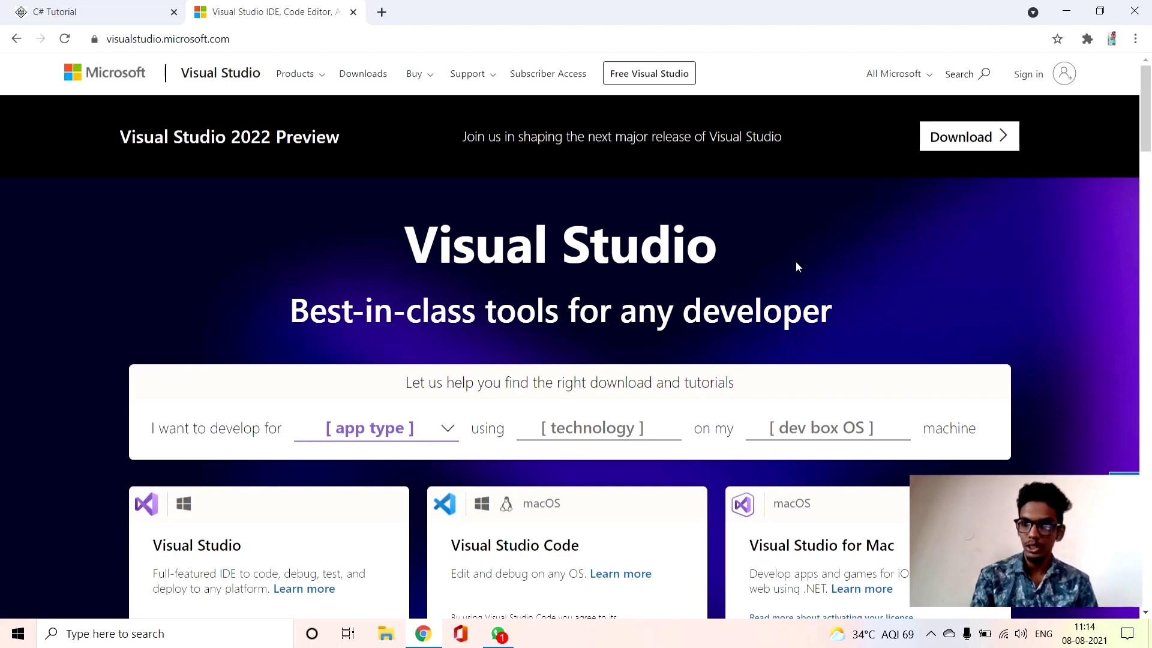
Download the Community 2019 edition of Visual Studio for Windows
left_click_drag(1150, 114, 1151, 172)
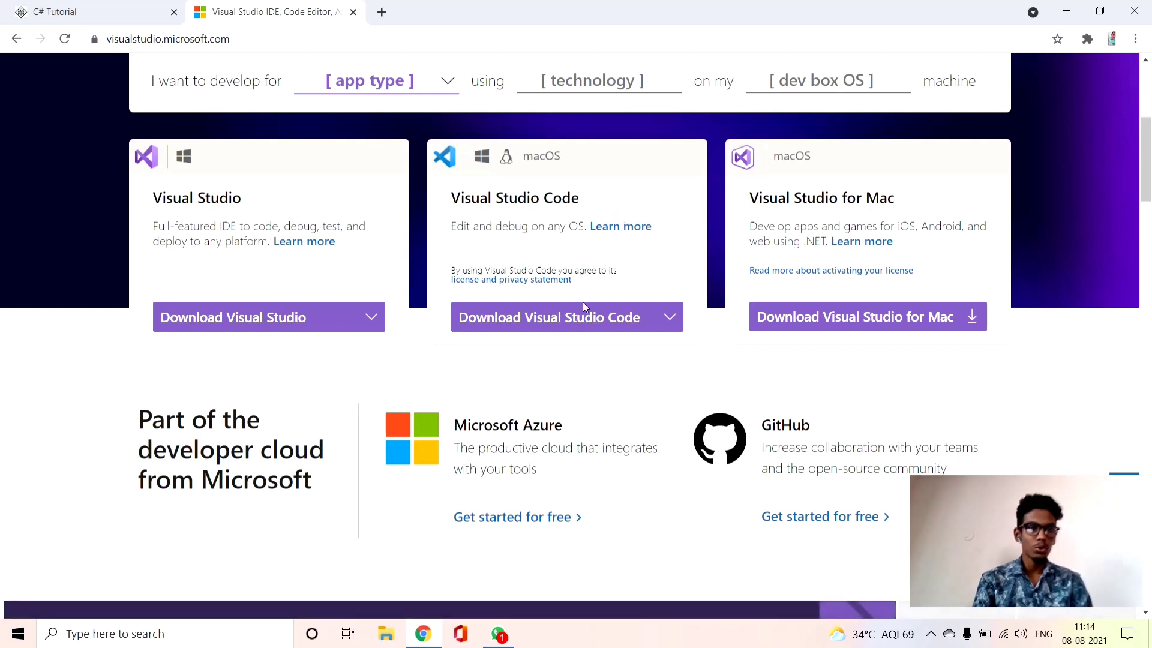
left_click(352, 319)
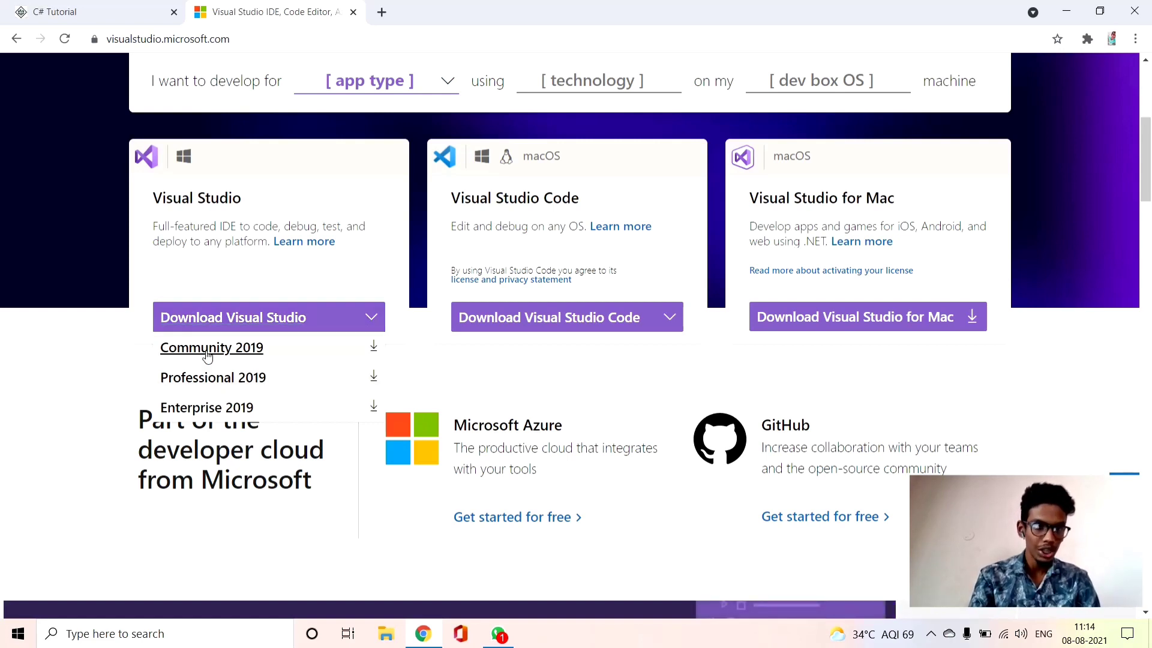
left_click(374, 351)
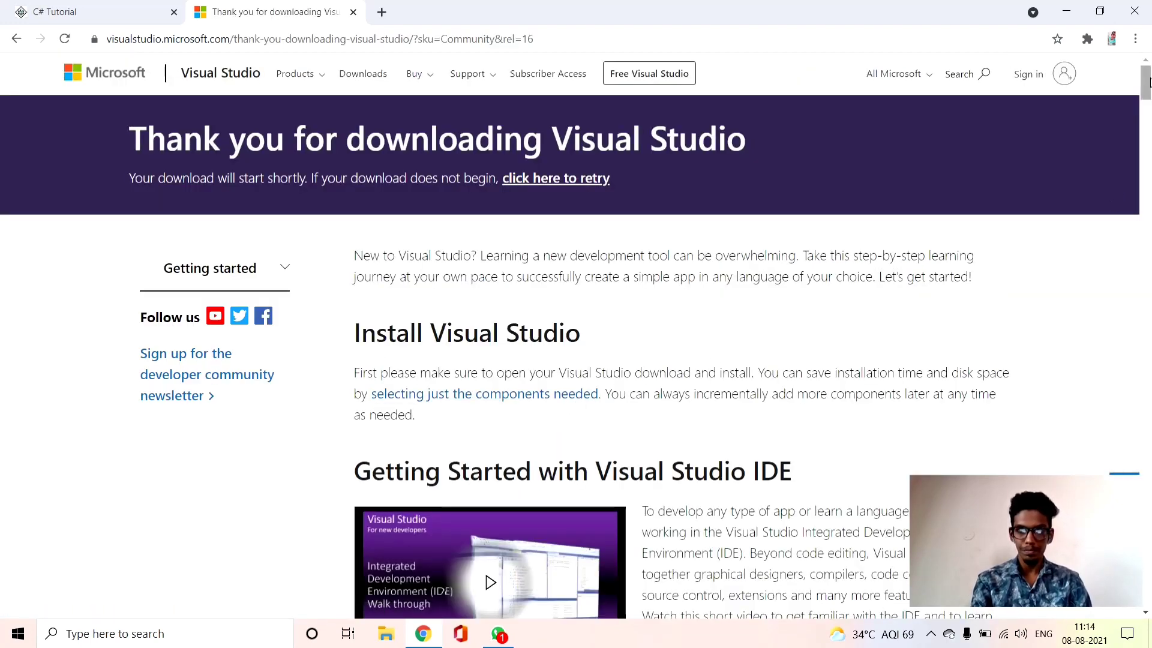
mouse_move(1146, 81)
left_mouse_down()
mouse_move(1147, 123)
mouse_move(1147, 81)
left_mouse_up()
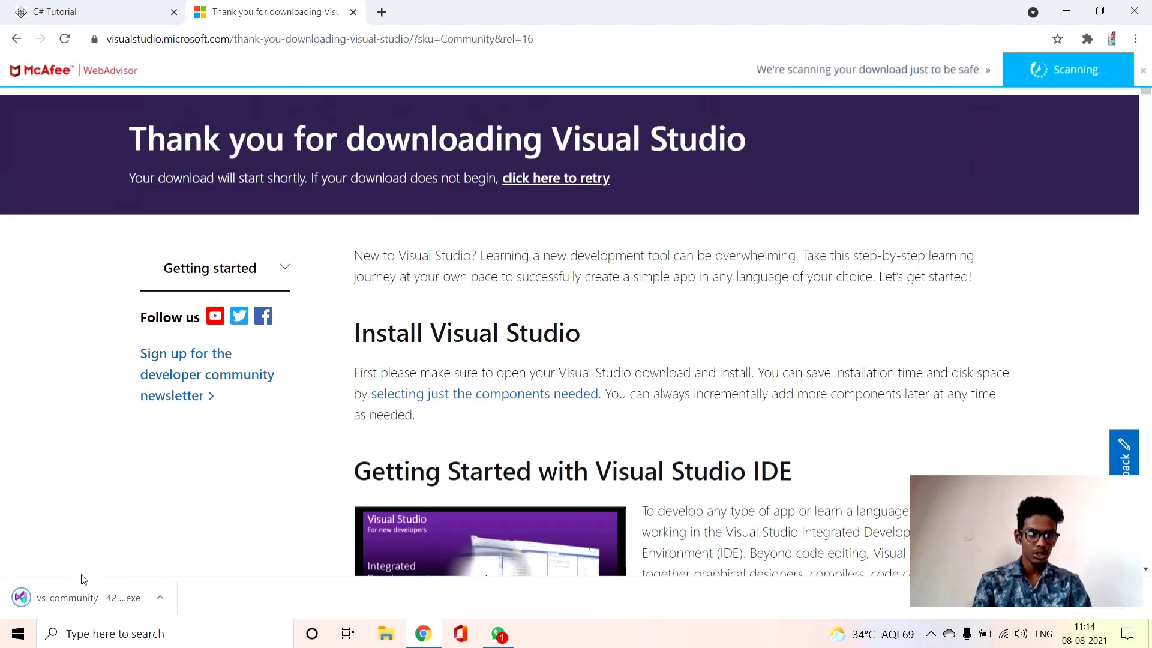
Run the downloaded installer and install Visual Studio Community 2019 with the .NET cross-platform development workload
left_click(98, 604)
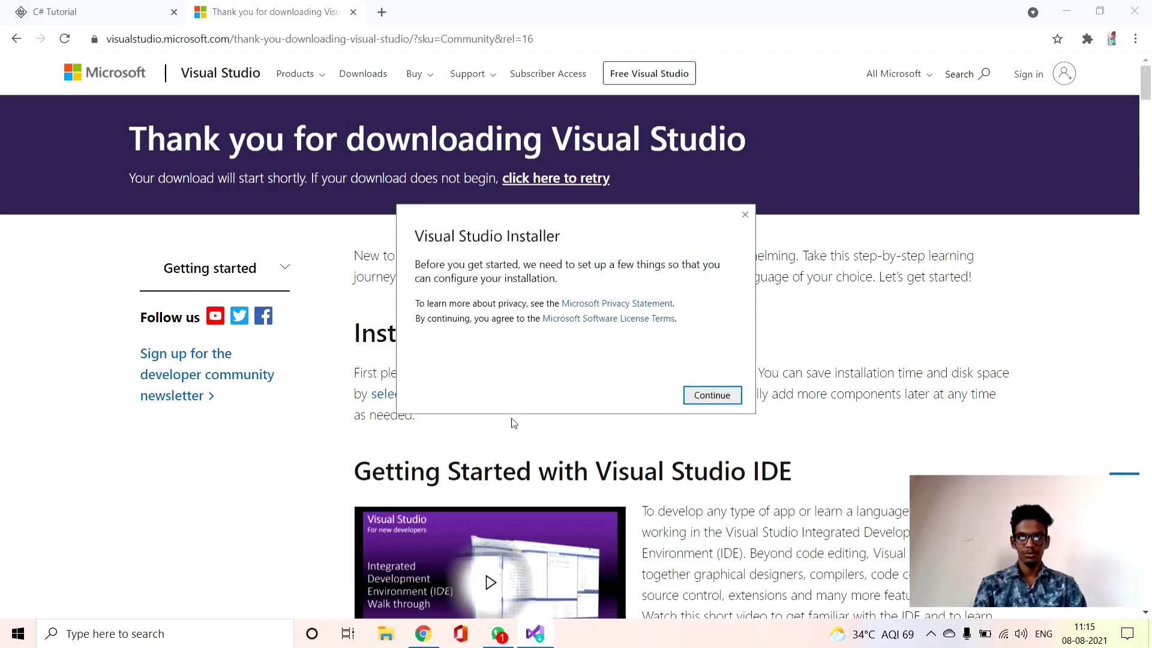
left_click(703, 407)
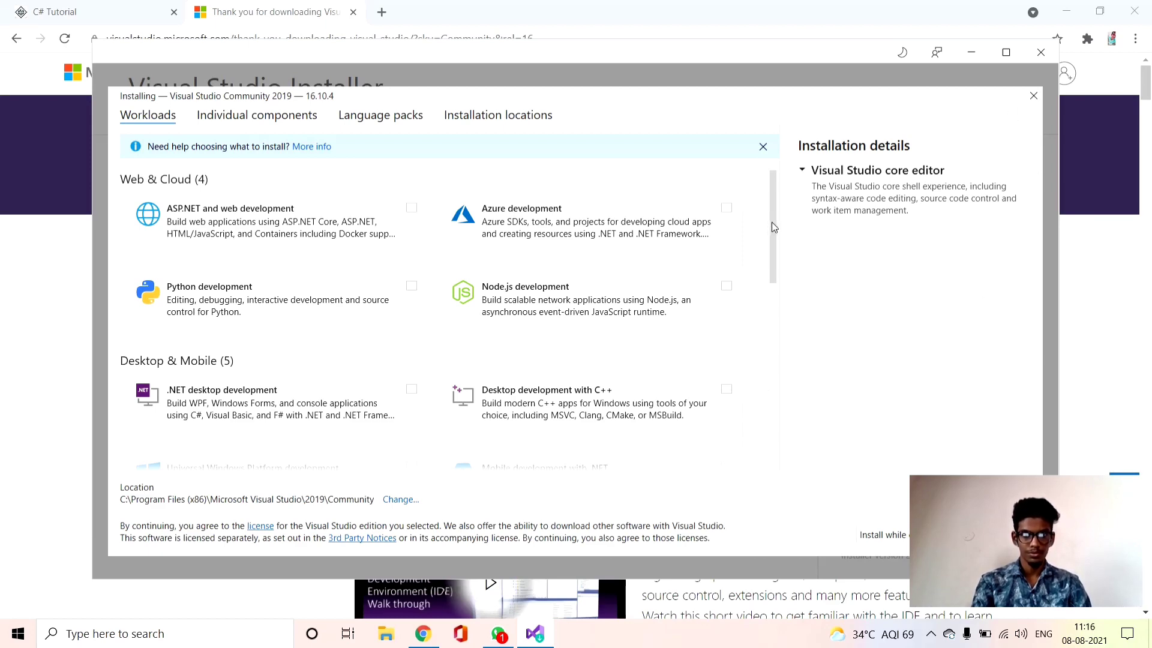
left_click_drag(772, 227, 780, 428)
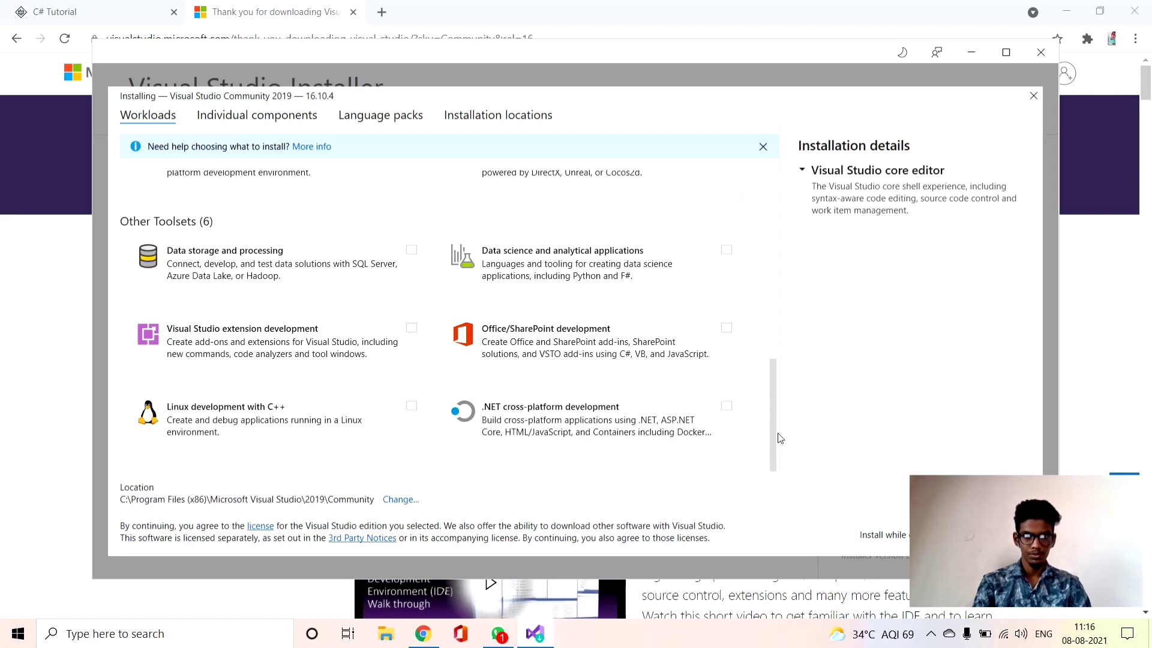
left_click(555, 425)
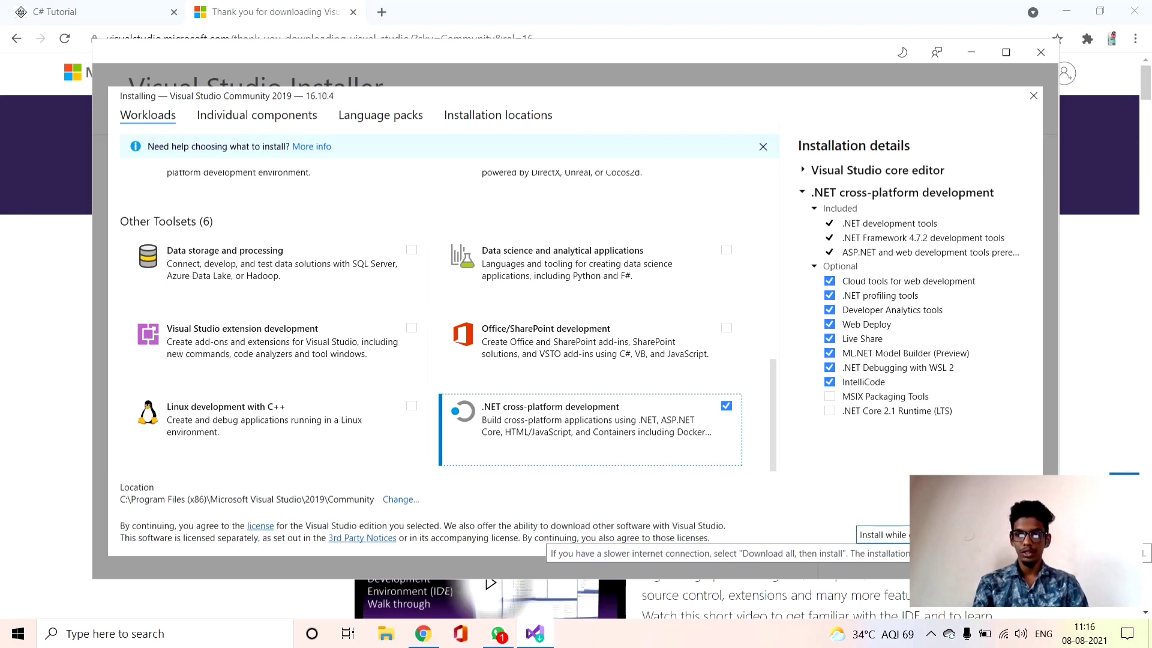
left_click(1002, 534)
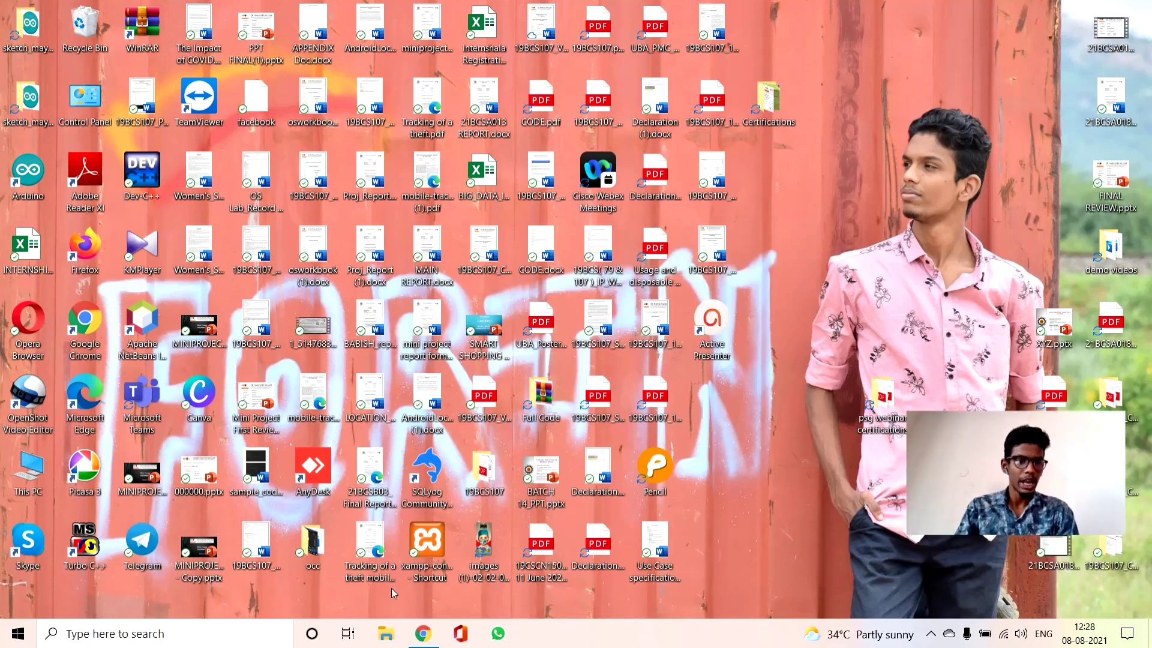
Find Visual Studio 2019 through the Windows search and launch it
left_click(249, 638)
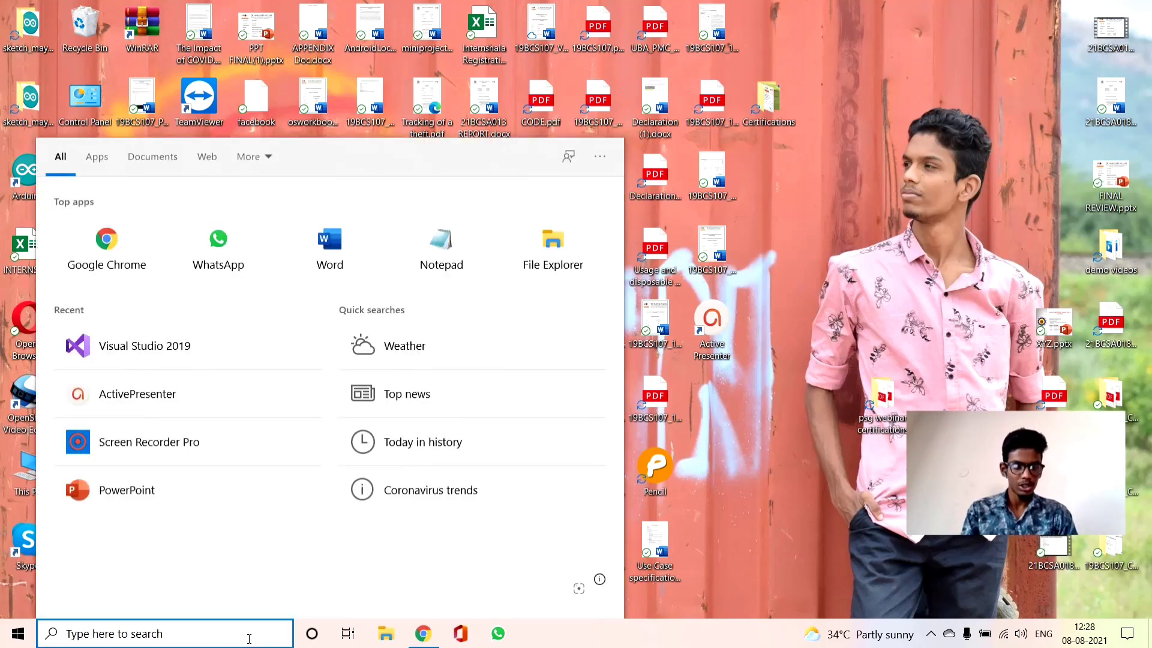
type("visy")
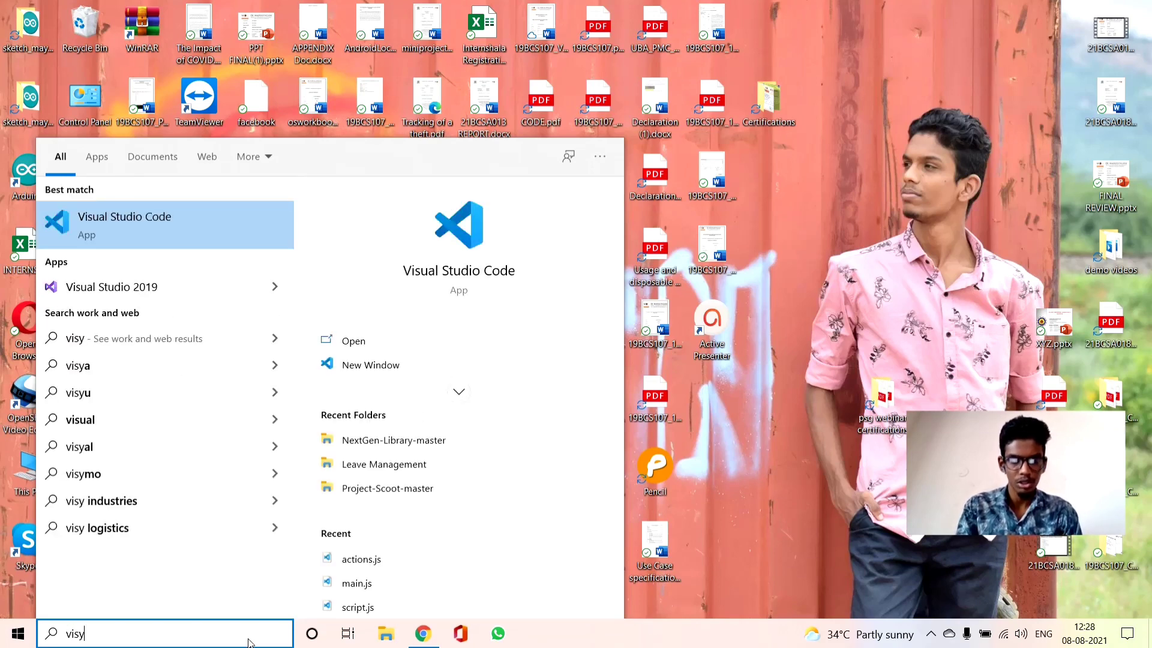
key("BackSpace")
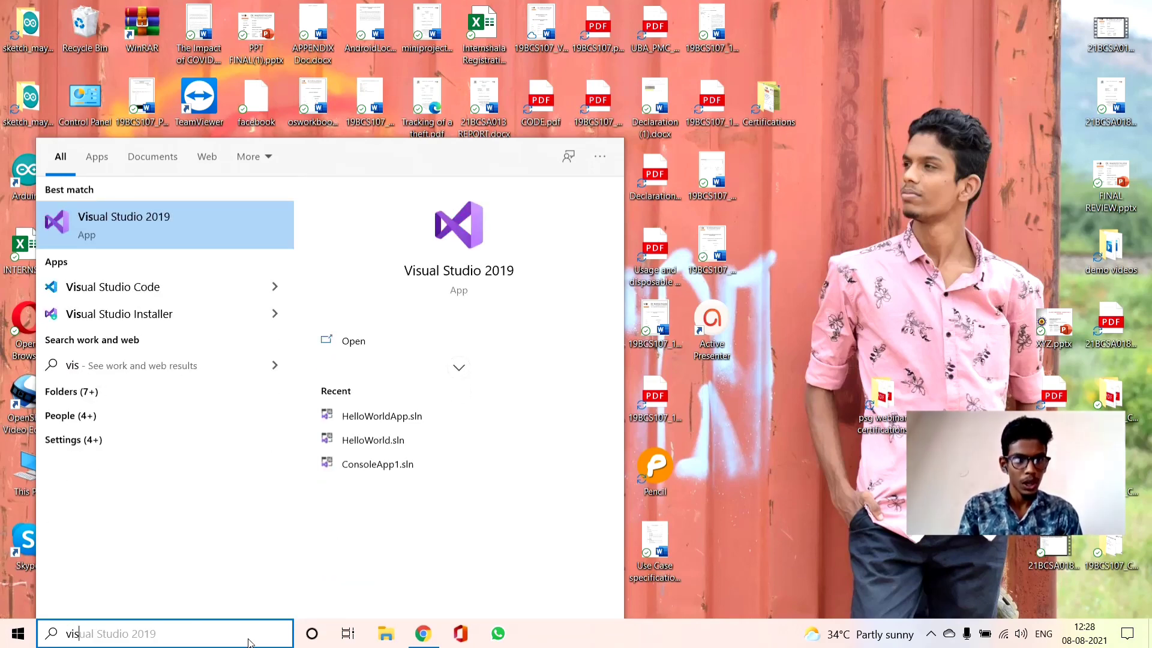
left_click(278, 216)
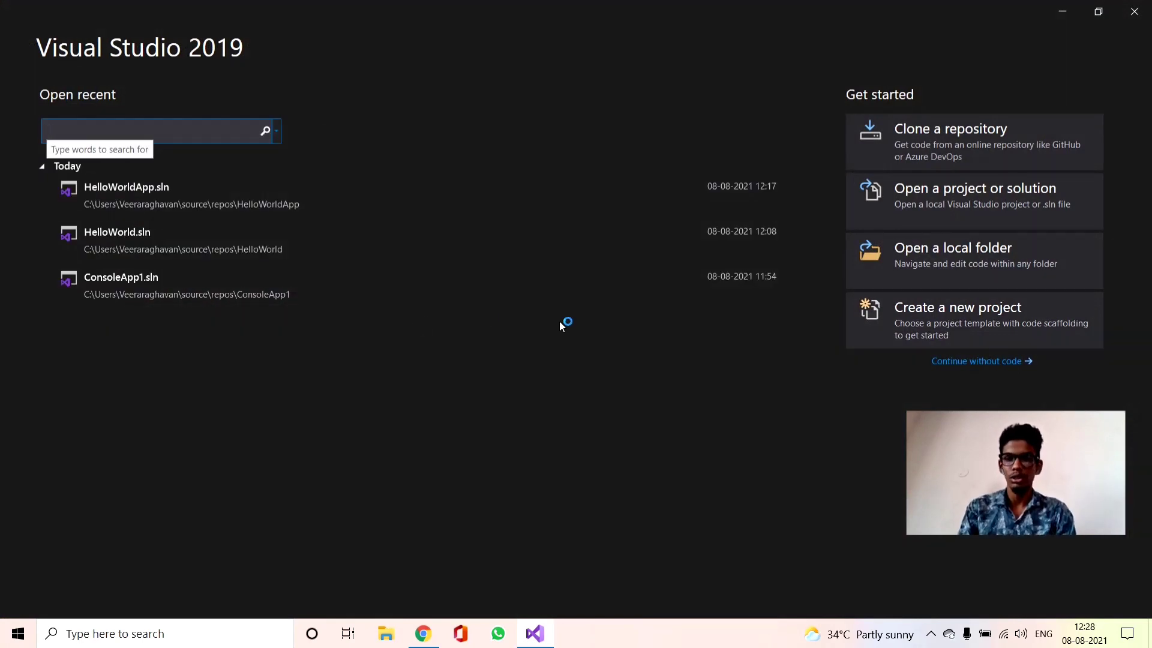
Start a new project from the C# Console Application template and proceed to its configuration
left_click(1002, 322)
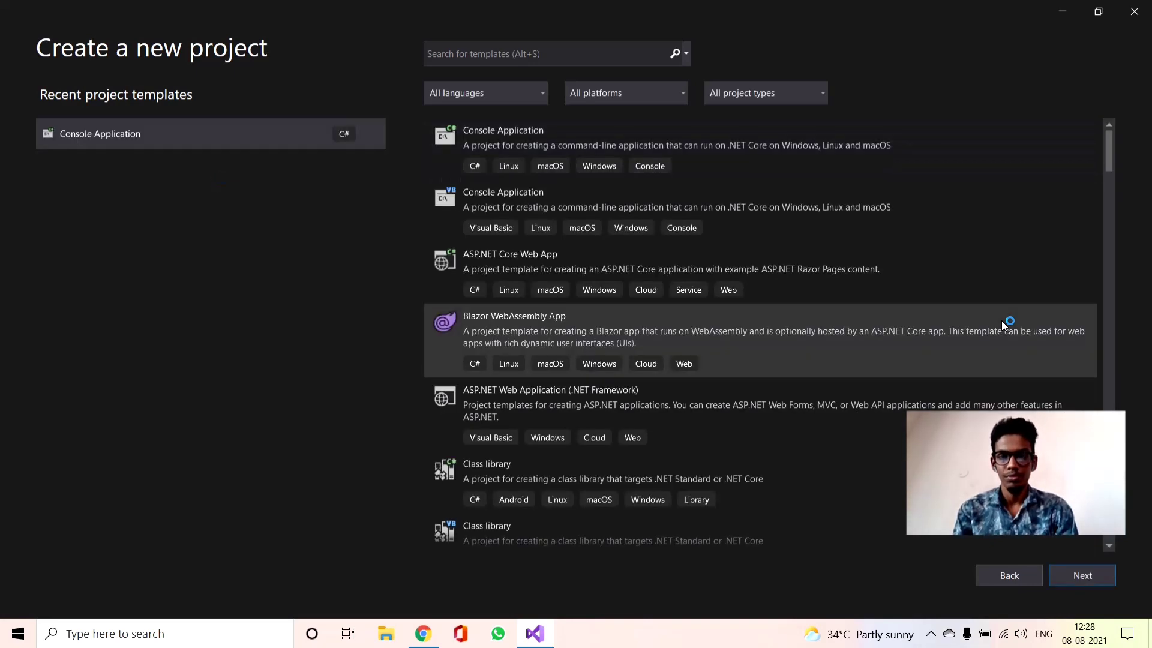
left_click_drag(1110, 168, 1096, 149)
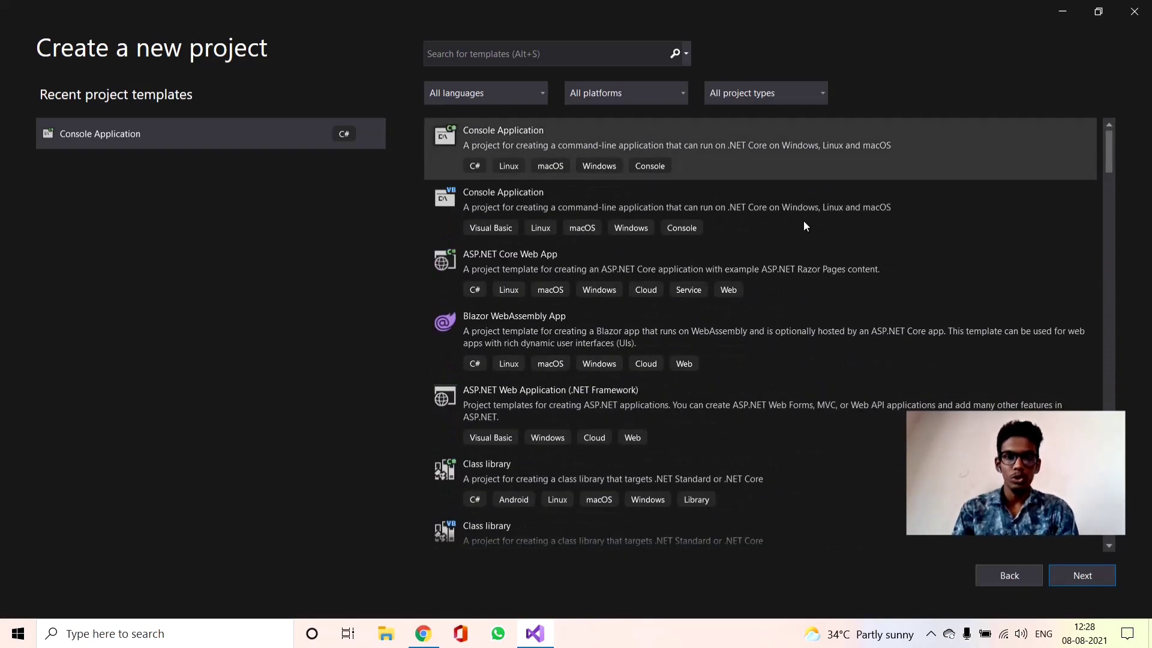
left_click(844, 160)
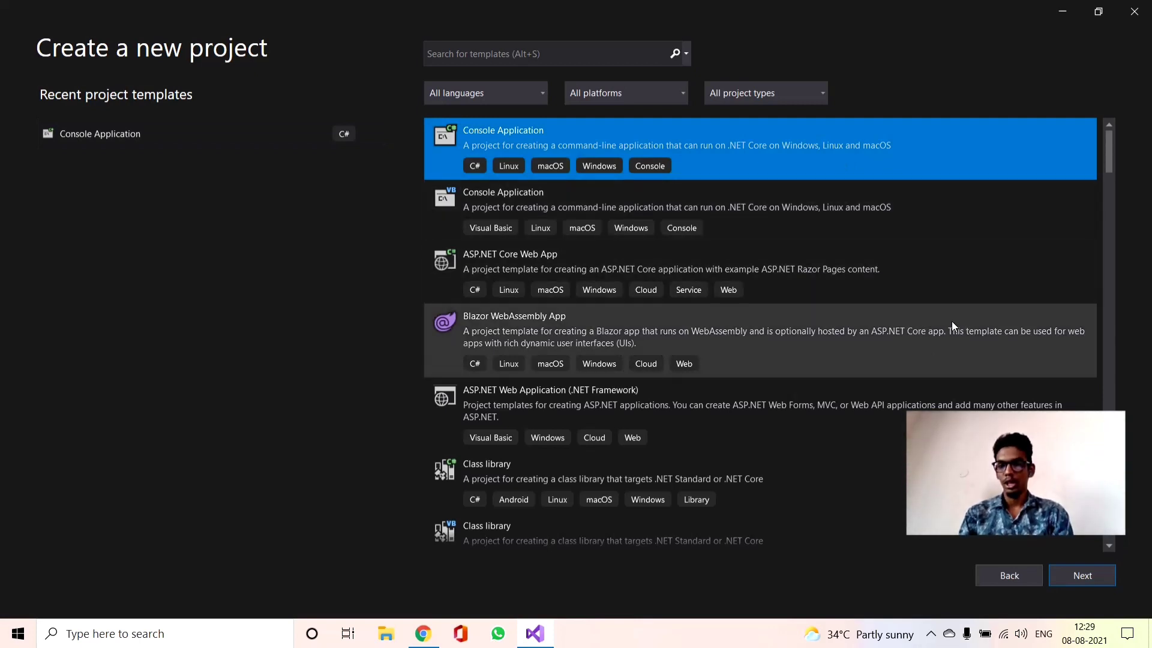
left_click(1082, 582)
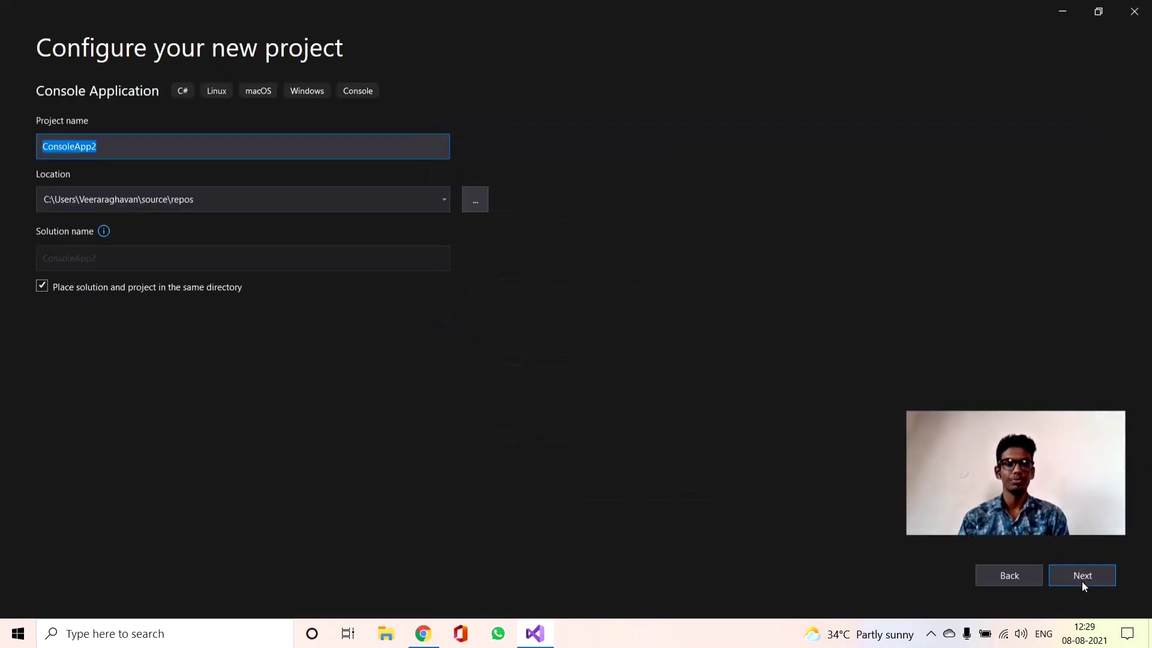
Name the project HelloWorldApplication, keep the default location, and proceed to the additional project information
key("BackSpace")
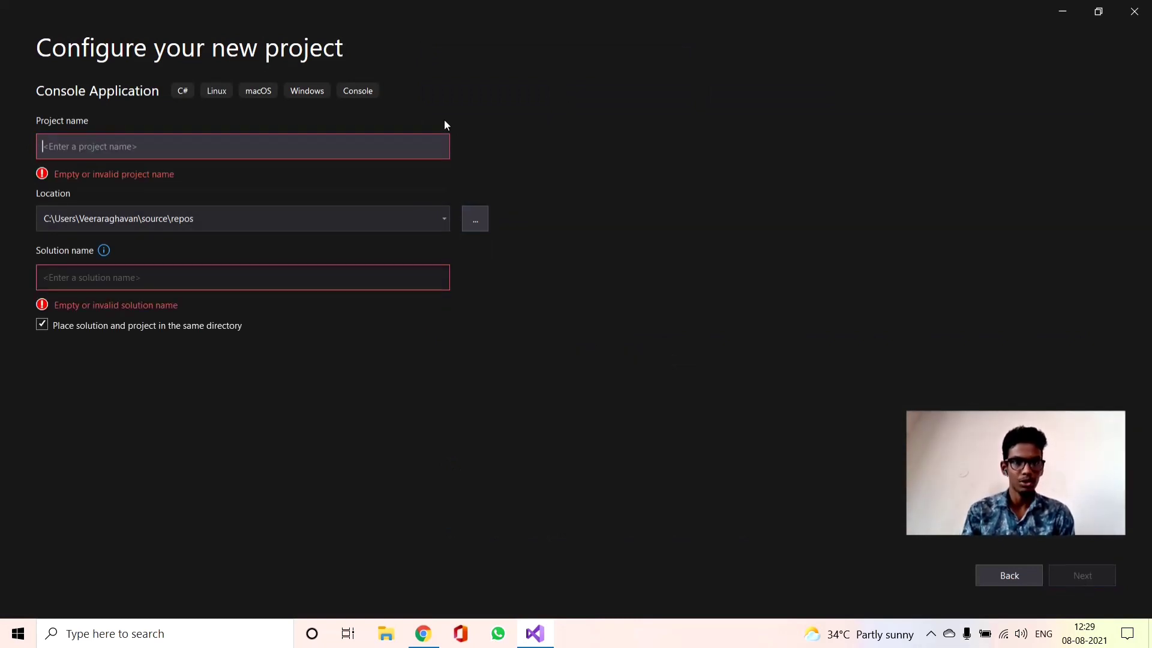
type("Hell")
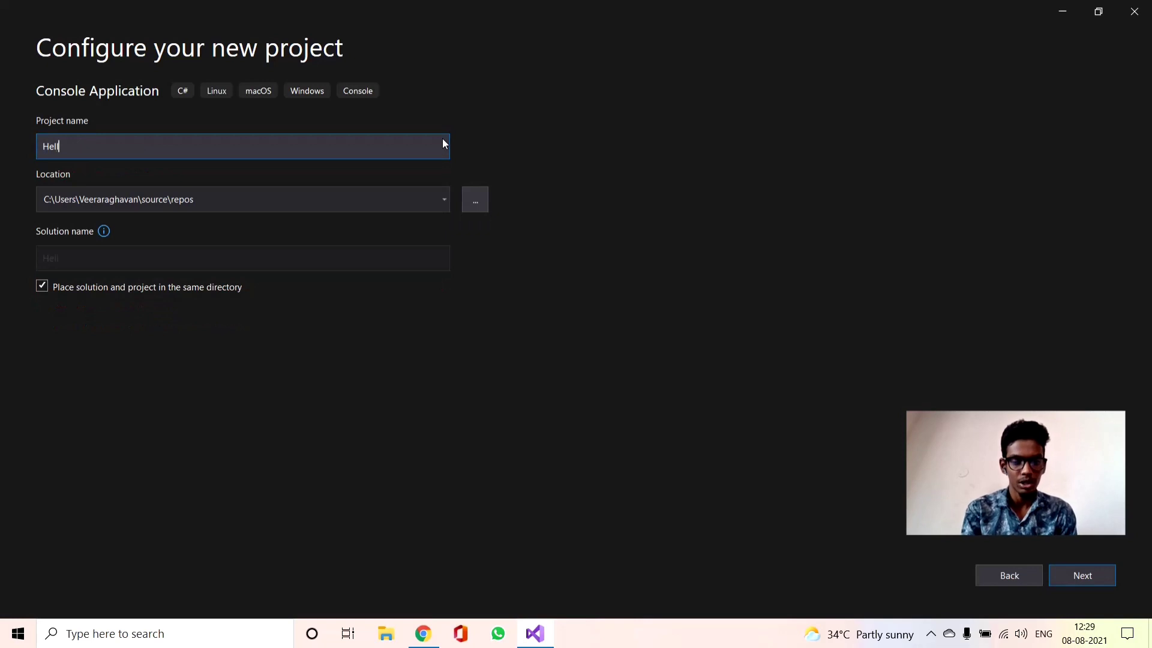
type("oWo")
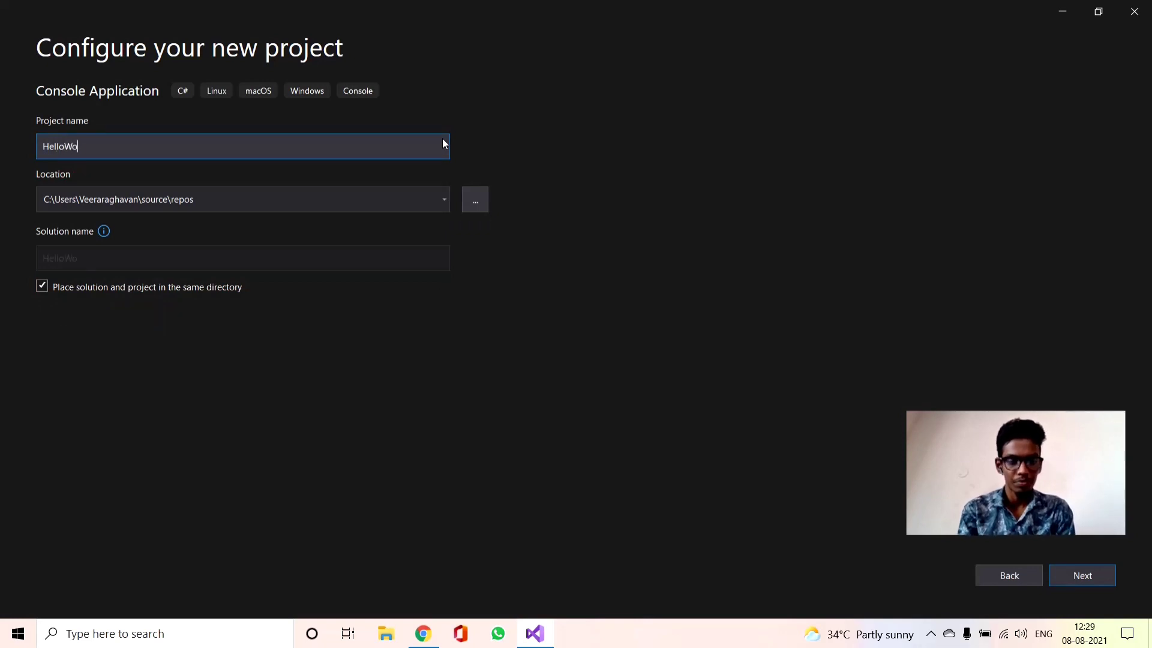
type("rldAp")
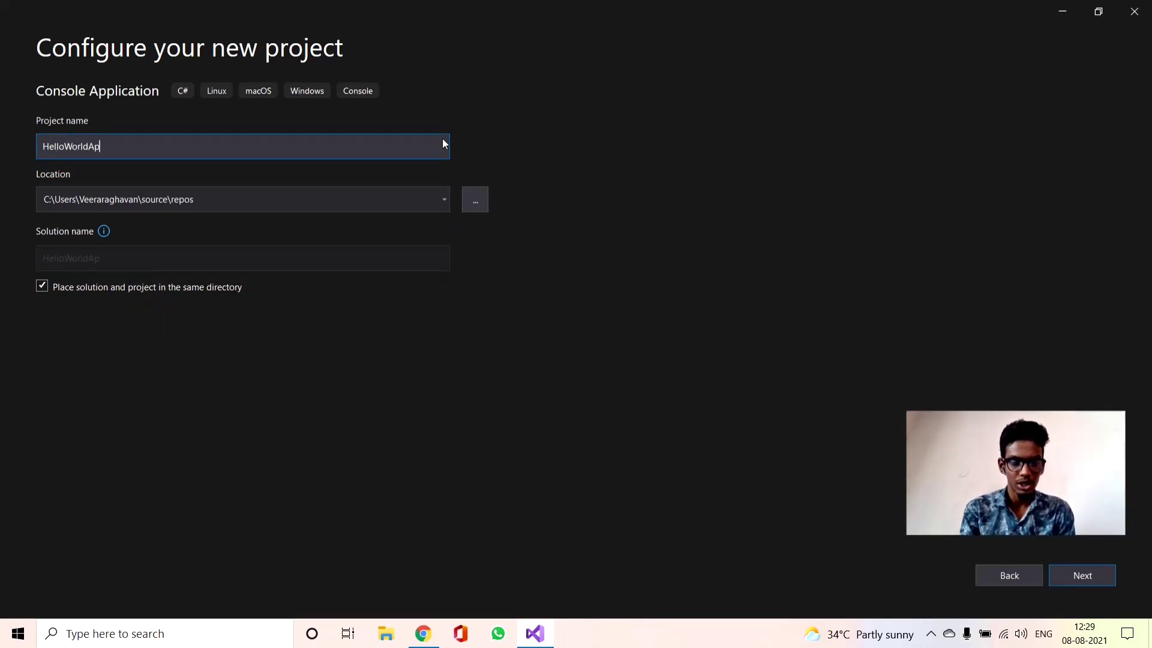
type("plic")
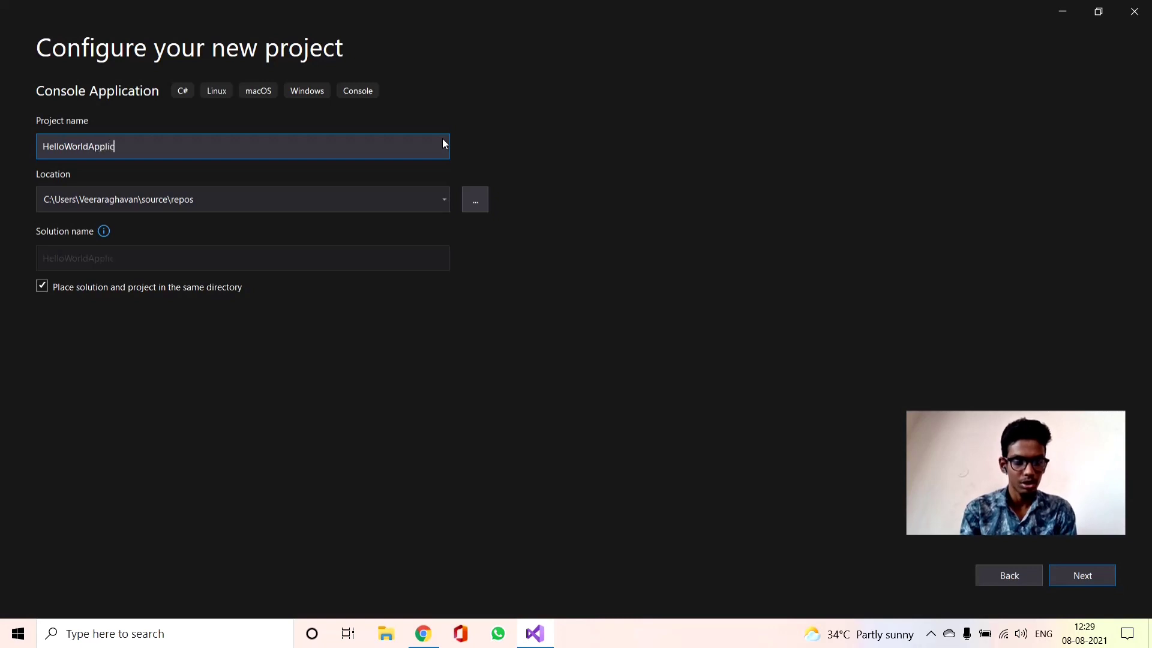
type("ation")
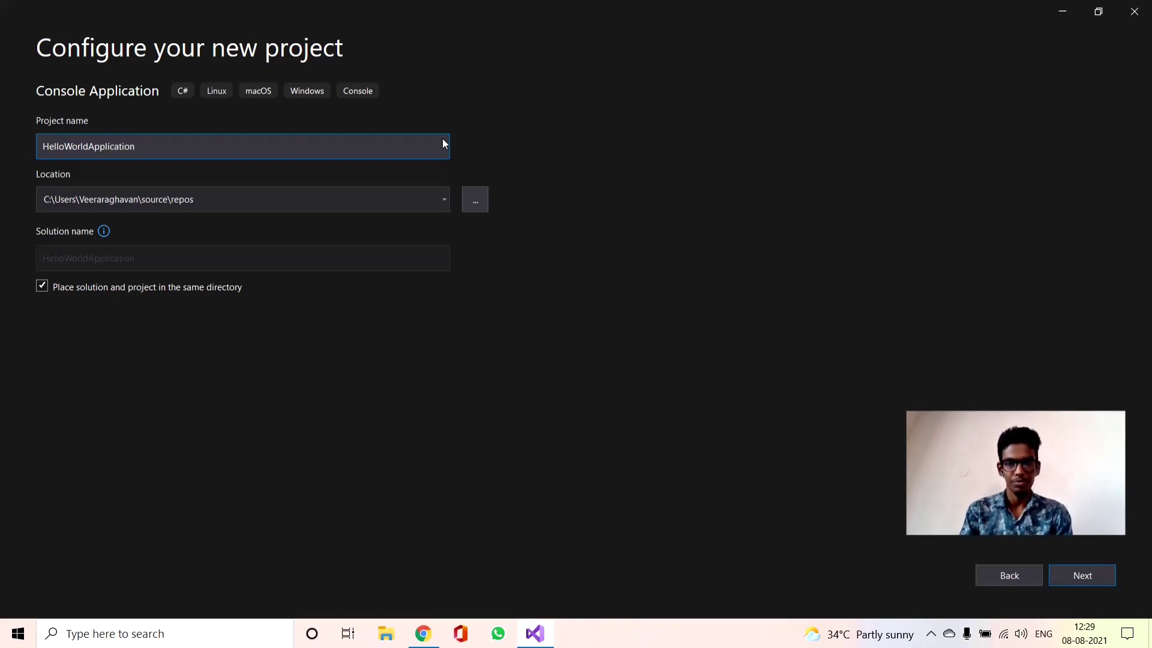
left_click(445, 200)
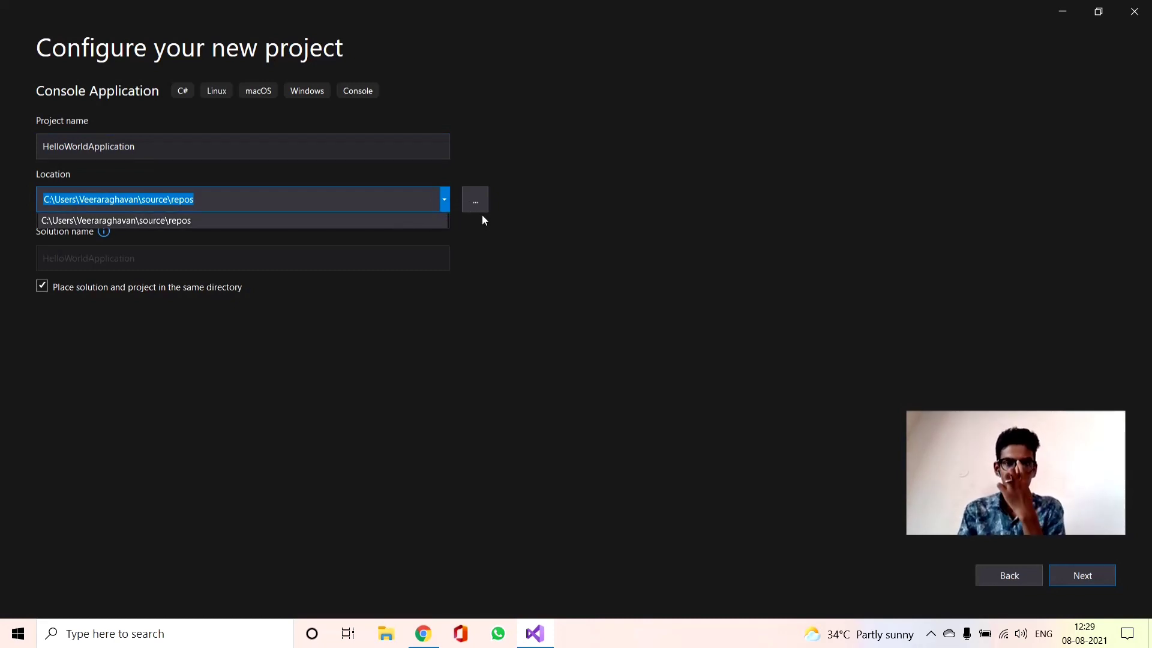
left_click(568, 374)
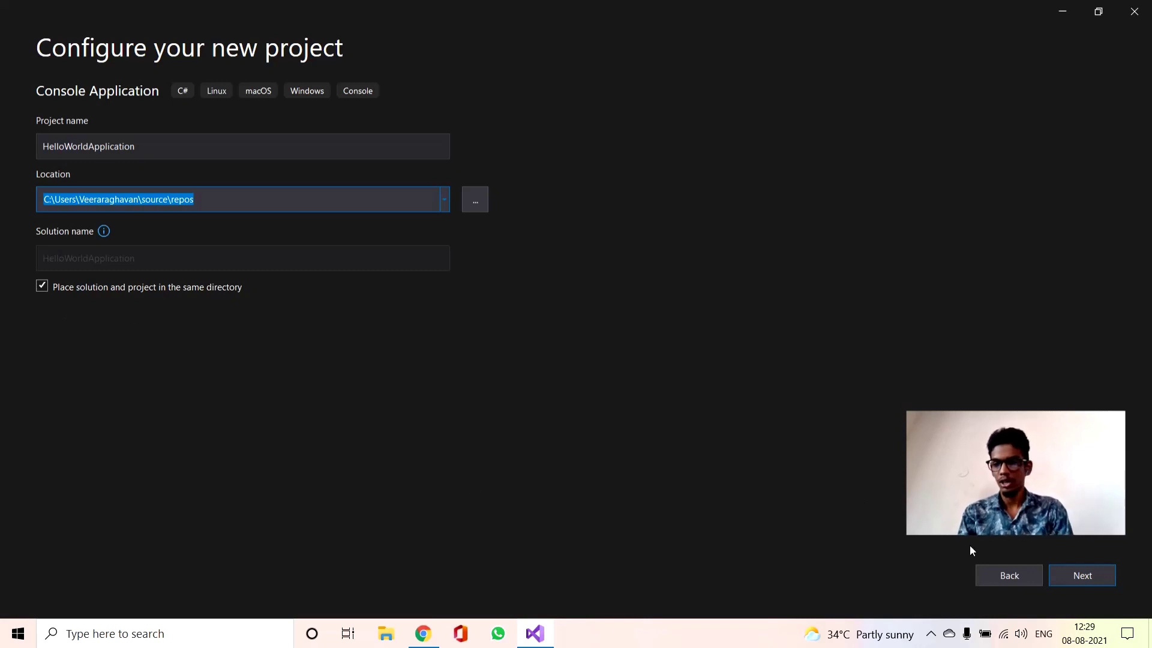
left_click(1063, 575)
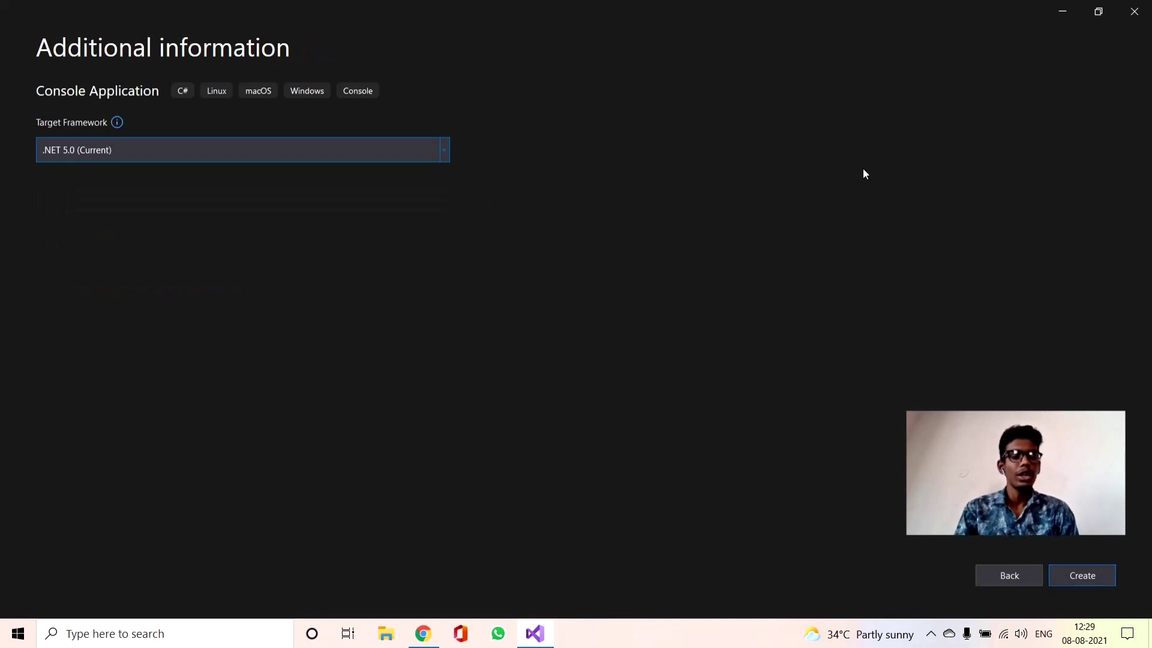
Target the .NET 5.0 (Current) framework and create the project
left_click(447, 156)
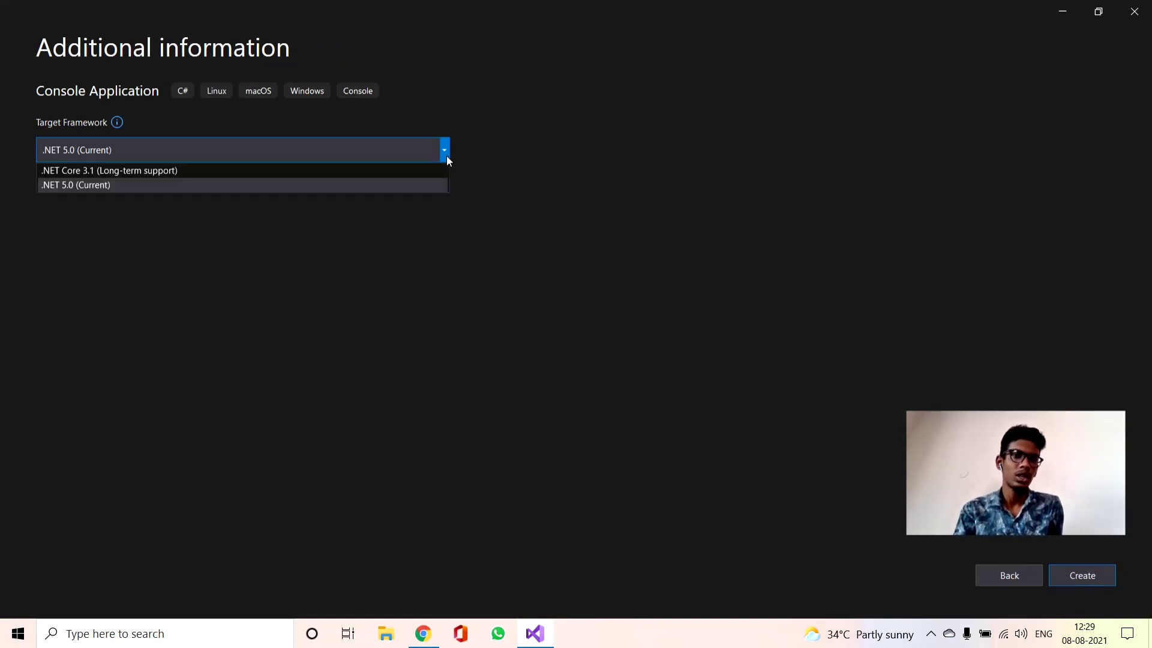
left_click(74, 185)
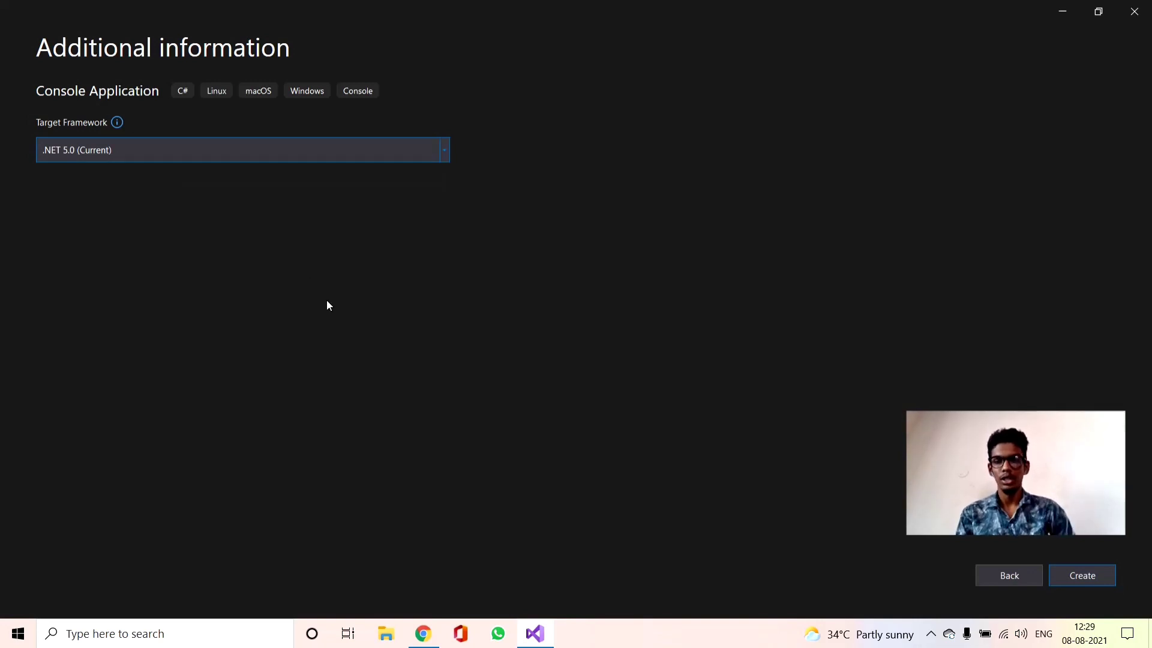
left_click(1101, 573)
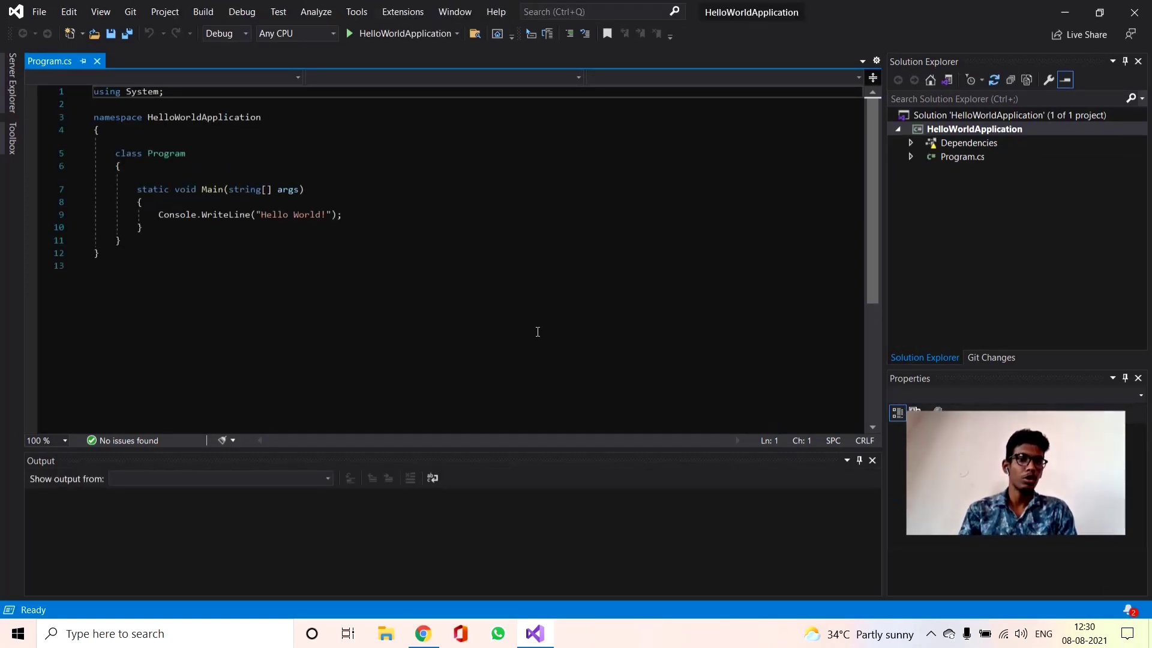
Run HelloWorldApplication in the Debug configuration, examine its console output, and close the console window
left_click_drag(502, 296, 231, 272)
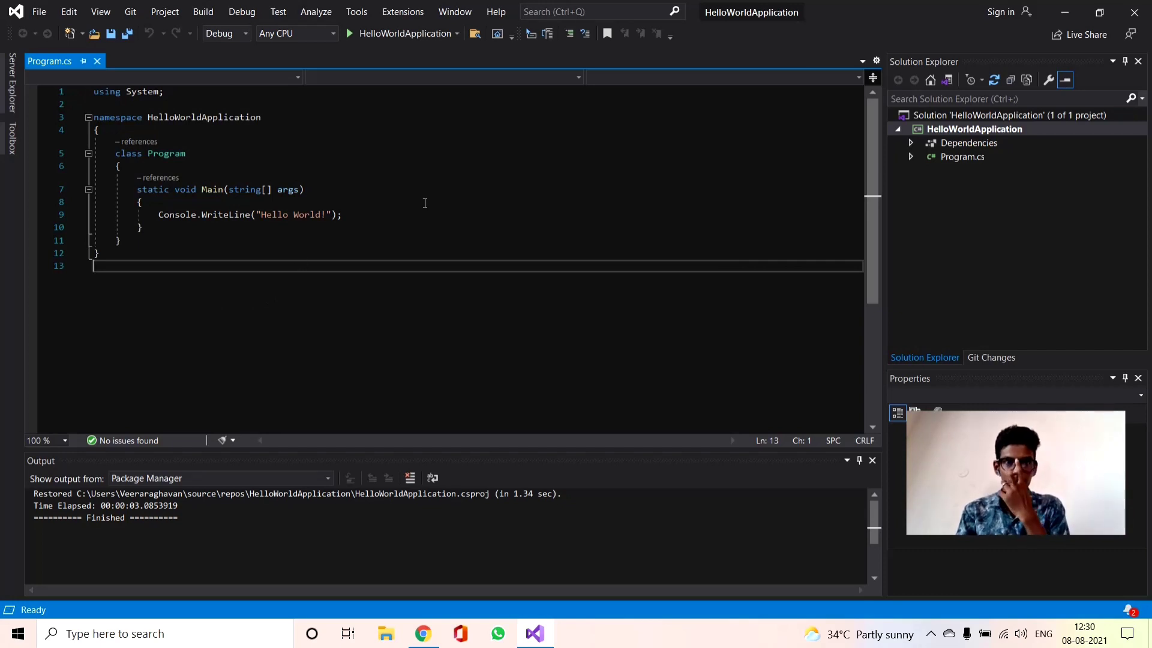
left_click(350, 33)
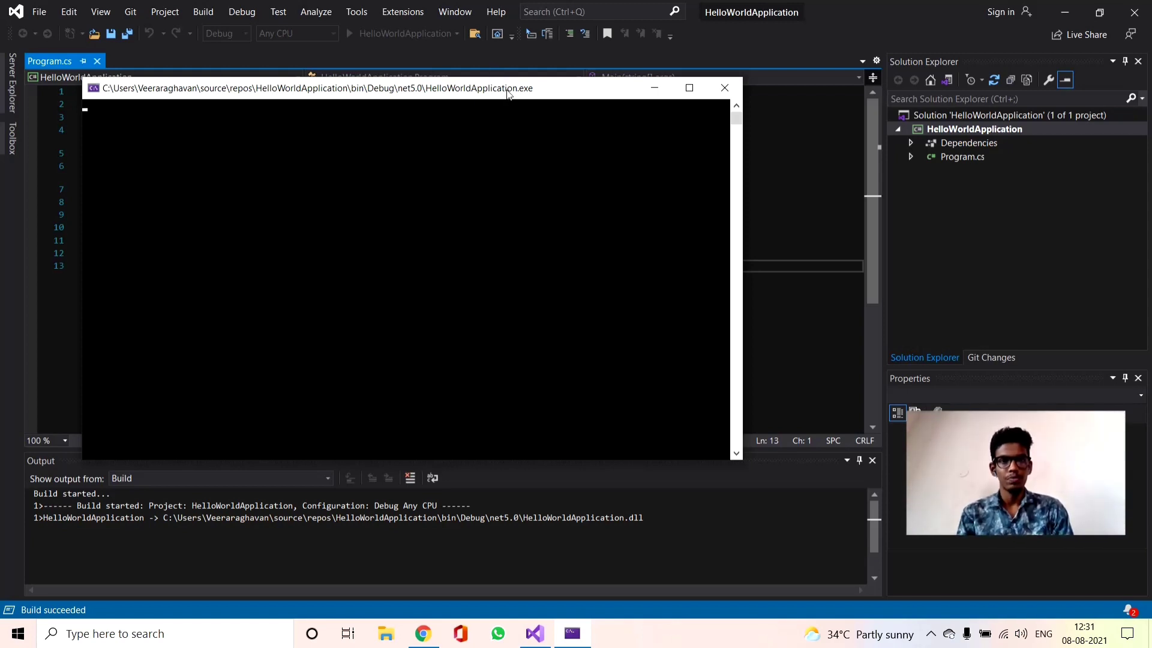
left_click_drag(507, 96, 682, 117)
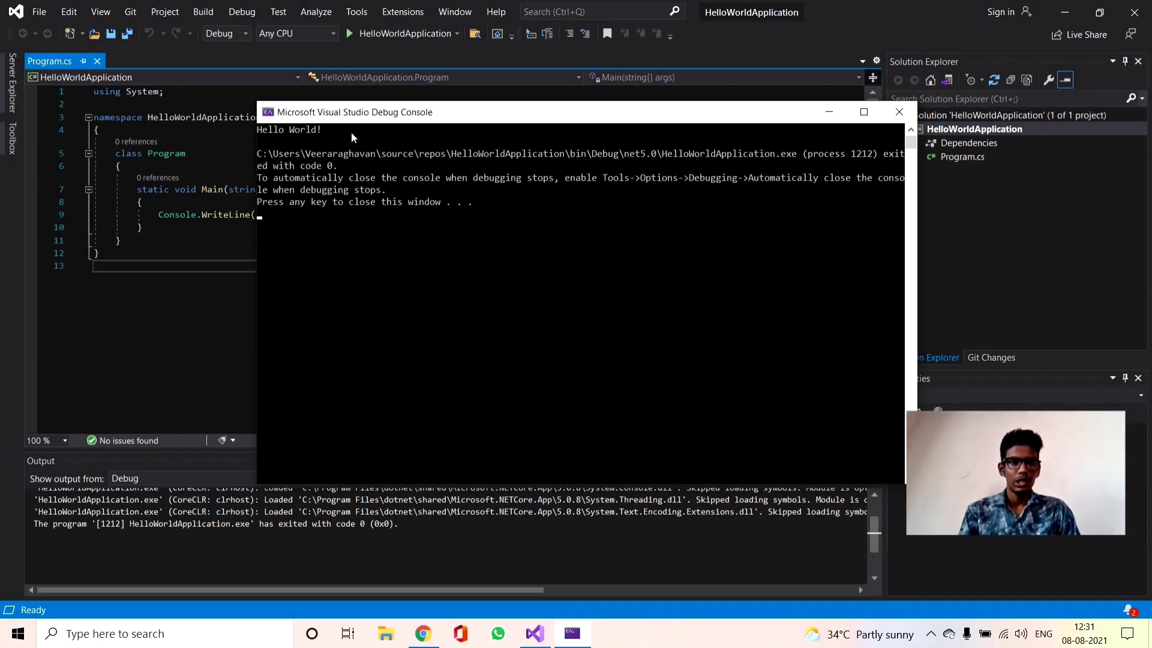
left_click_drag(351, 132, 236, 128)
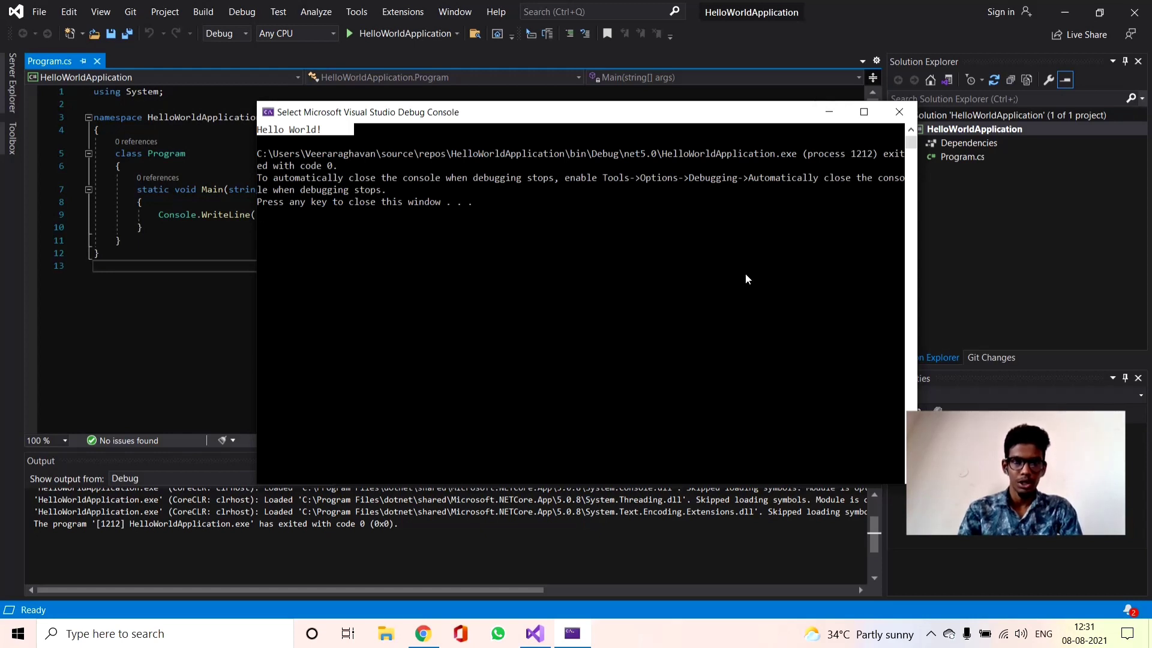
key("Escape")
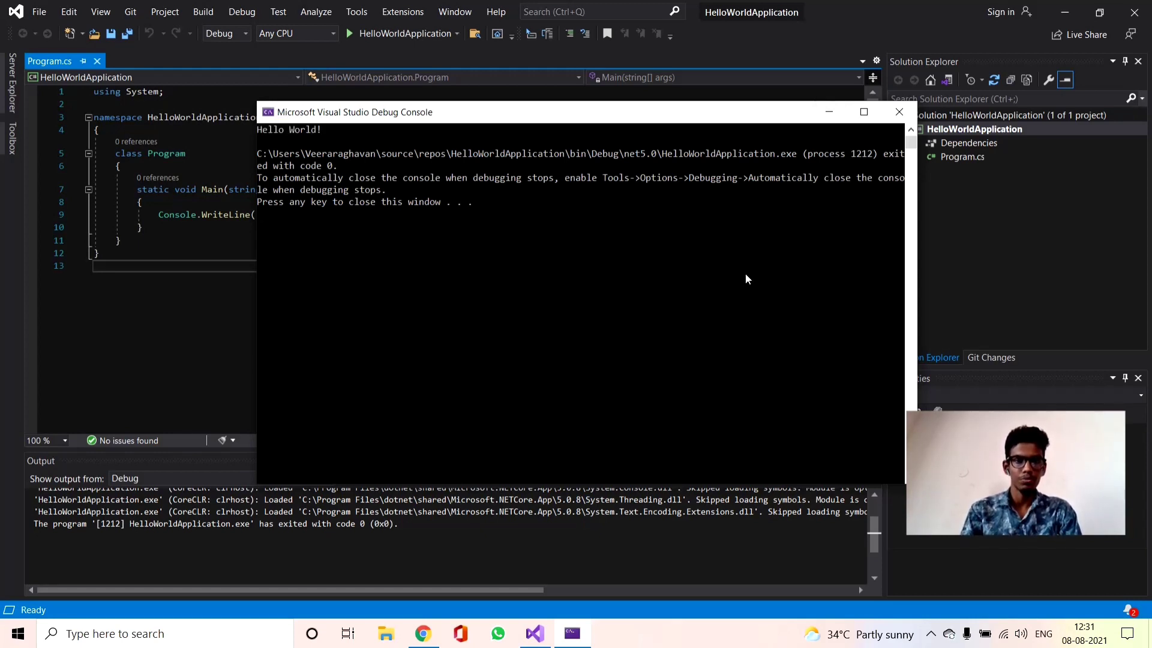
key("Return")
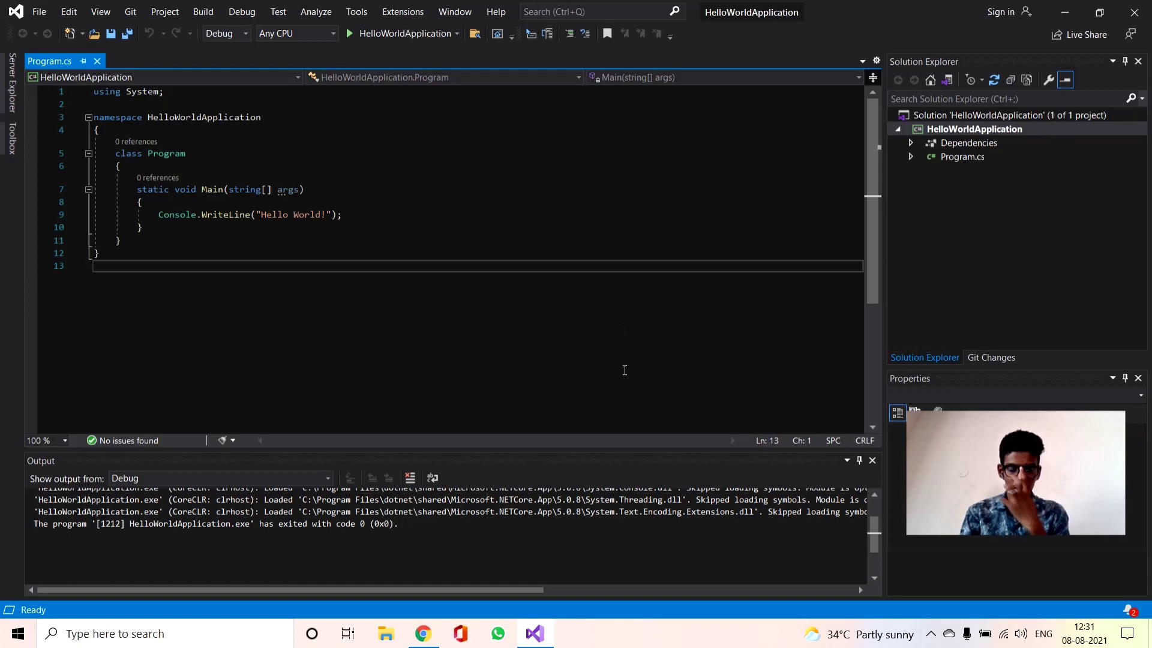
Switch to Chrome and read the First C# Program tutorial, from the code structure diagram to the compile-and-run output
left_click(439, 641)
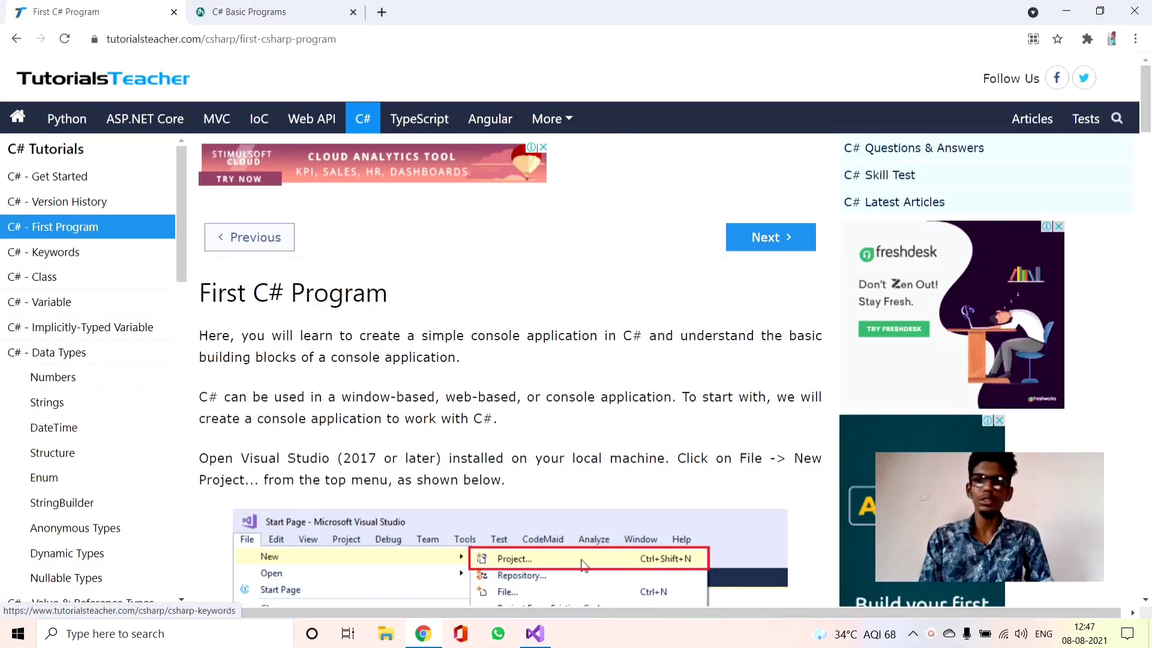
left_click_drag(1145, 120, 1147, 81)
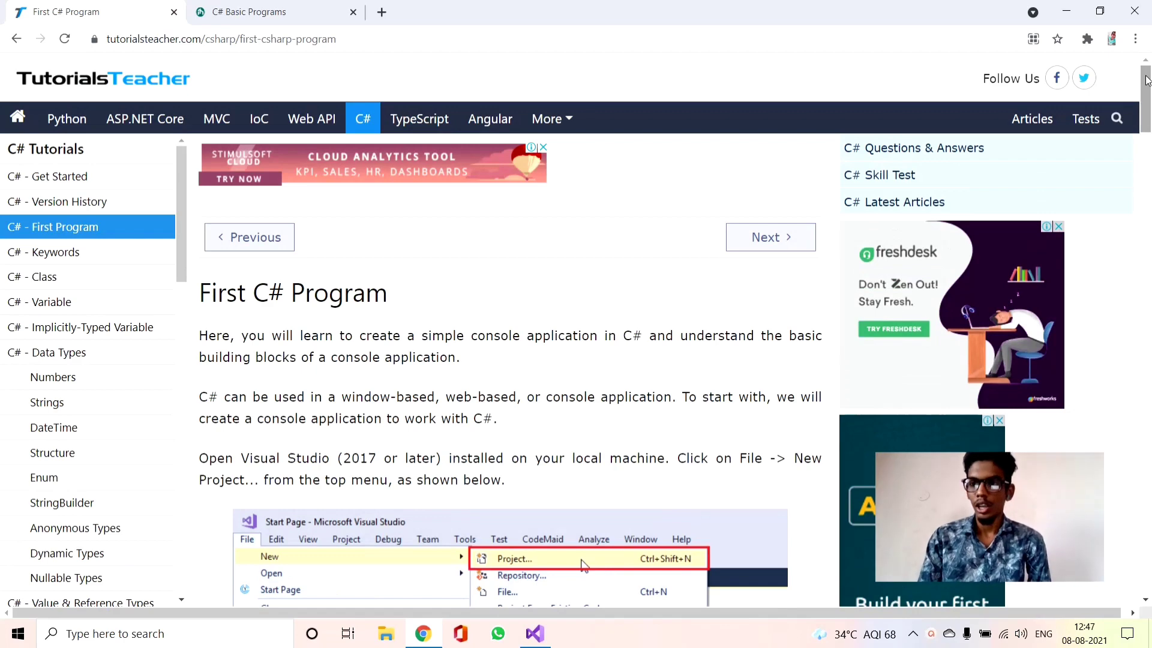
left_click_drag(1147, 81, 1149, 343)
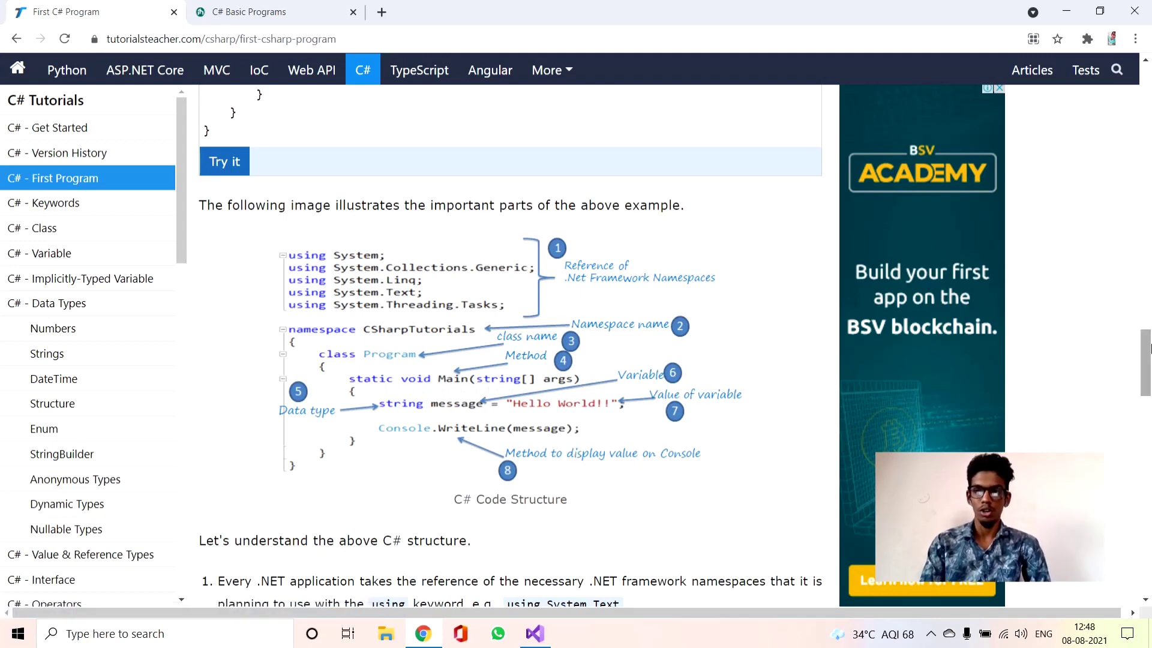
left_click_drag(1147, 348, 1148, 394)
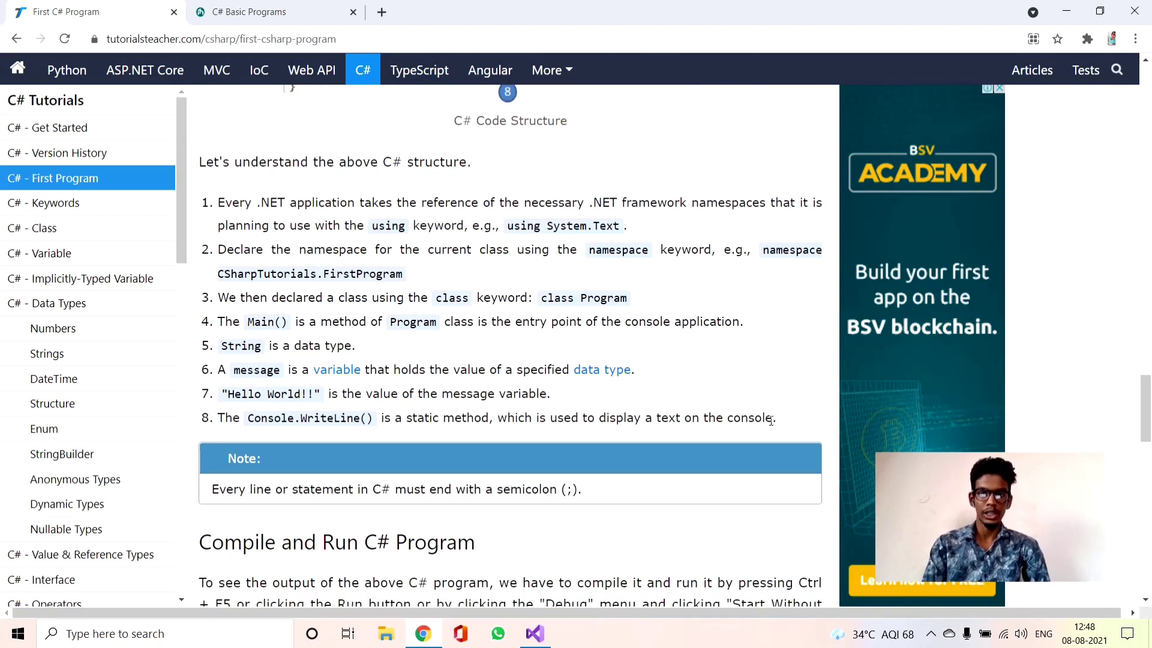
mouse_move(777, 420)
left_mouse_down()
mouse_move(525, 348)
mouse_move(235, 162)
mouse_move(453, 119)
mouse_move(433, 286)
mouse_move(773, 418)
left_mouse_up()
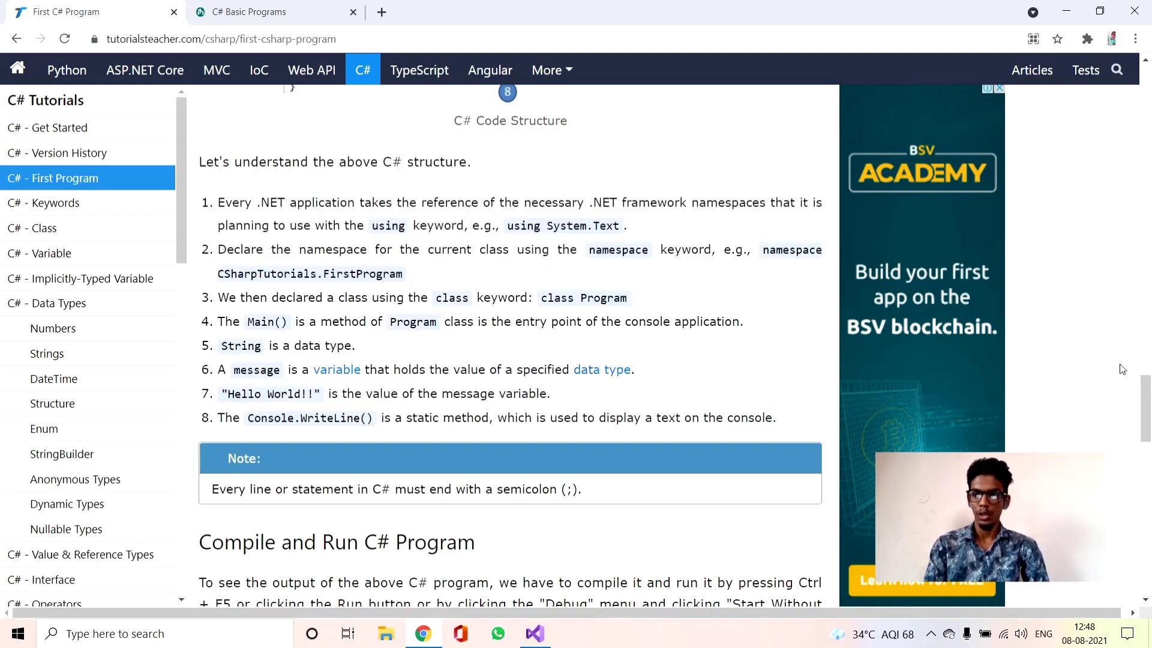
left_click_drag(1141, 384, 1146, 424)
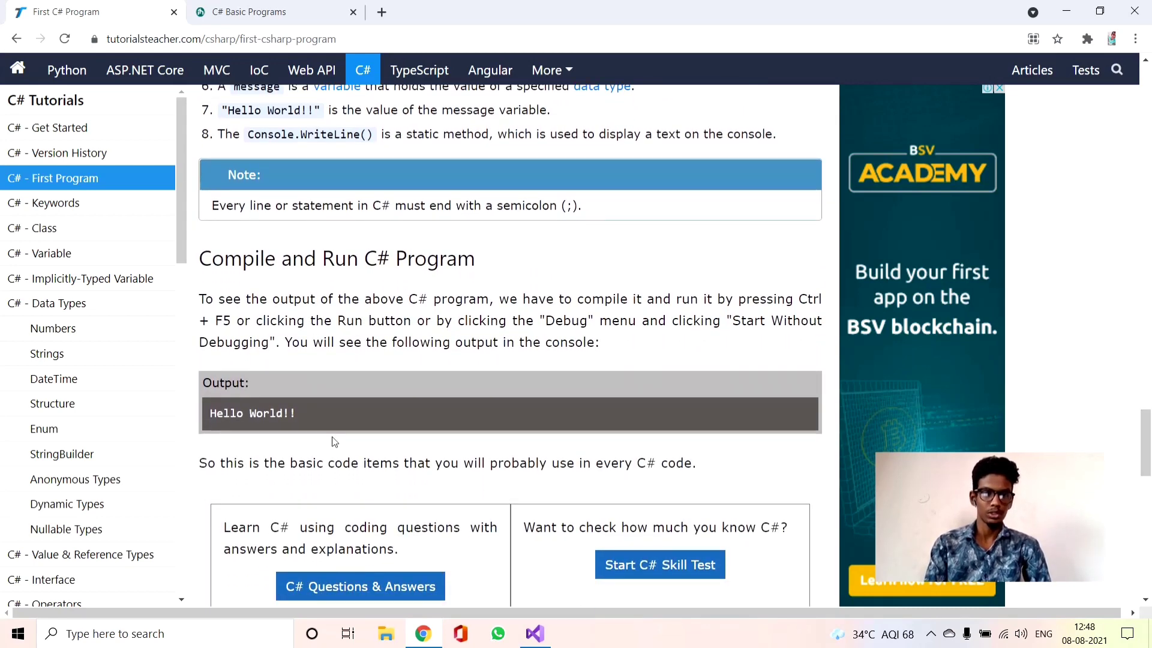
left_click_drag(330, 423, 213, 420)
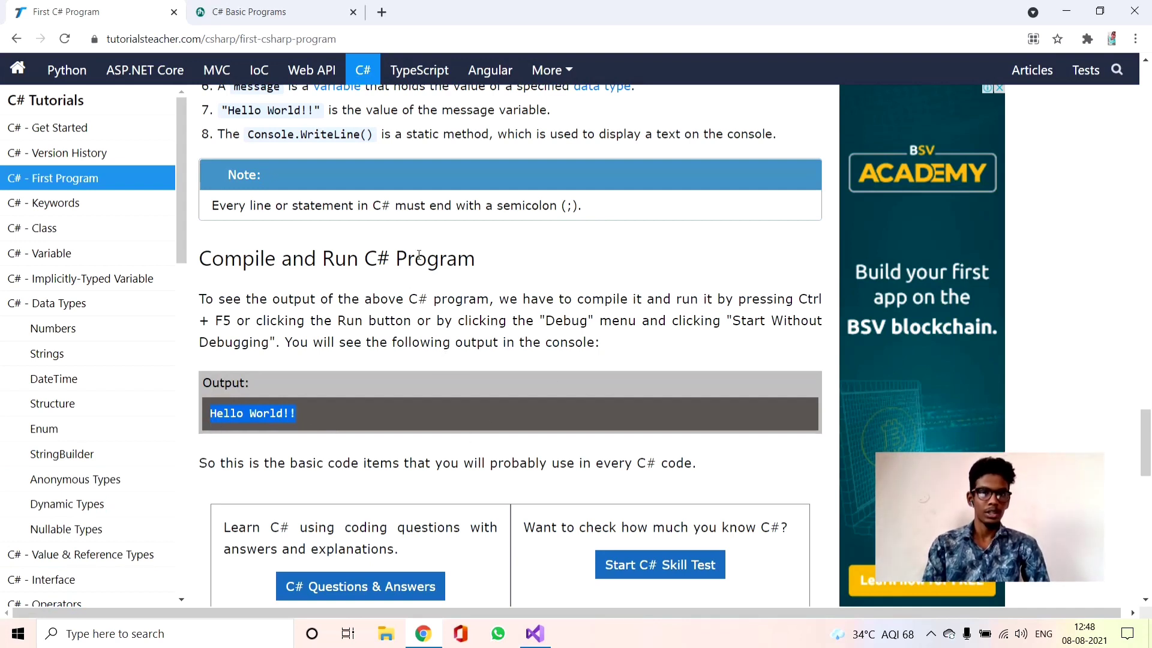
Browse the C# Basic Programs list on includehelp.com and open the example that prints all factors of a given number
left_click(307, 9)
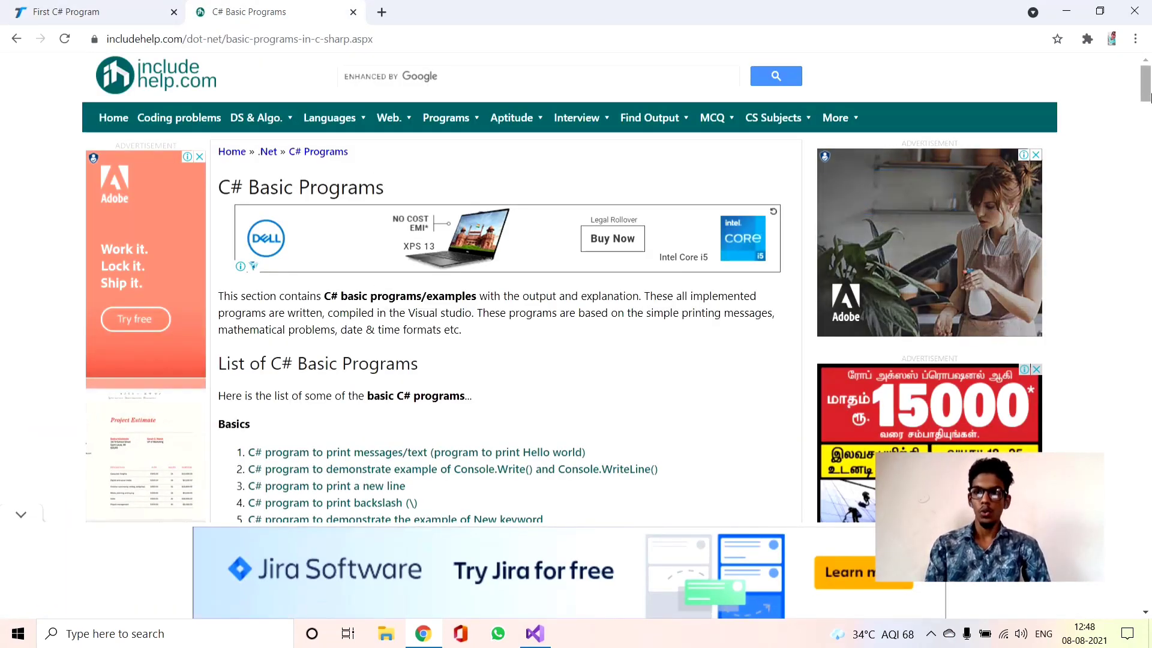
left_click_drag(1149, 99, 1149, 154)
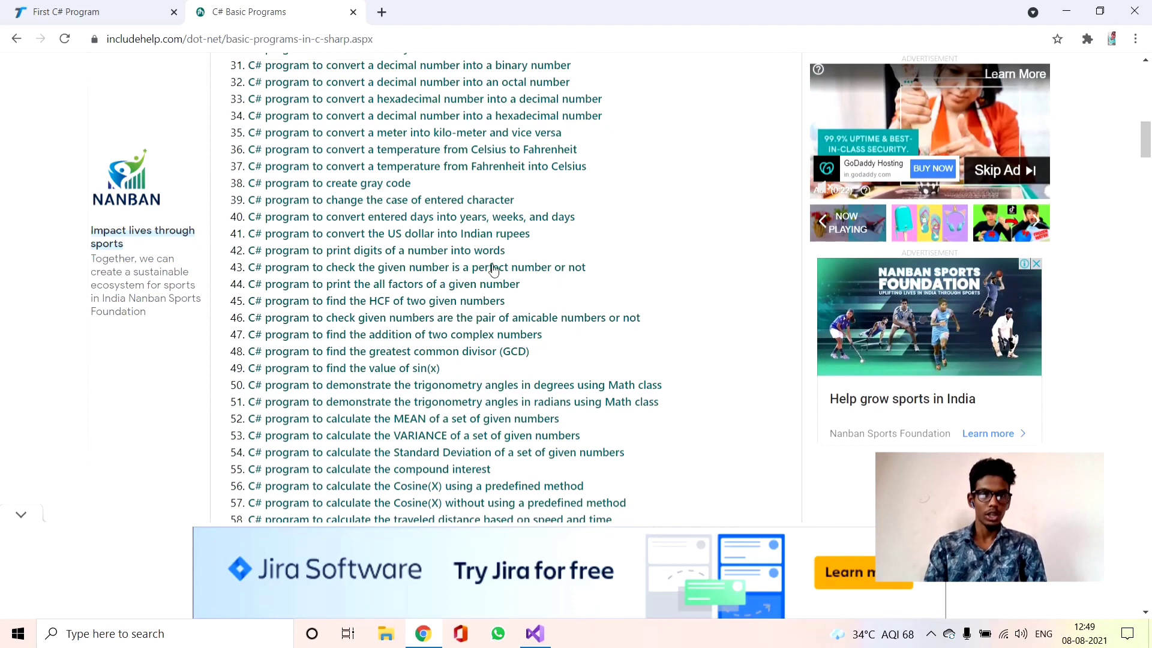
left_click(427, 291)
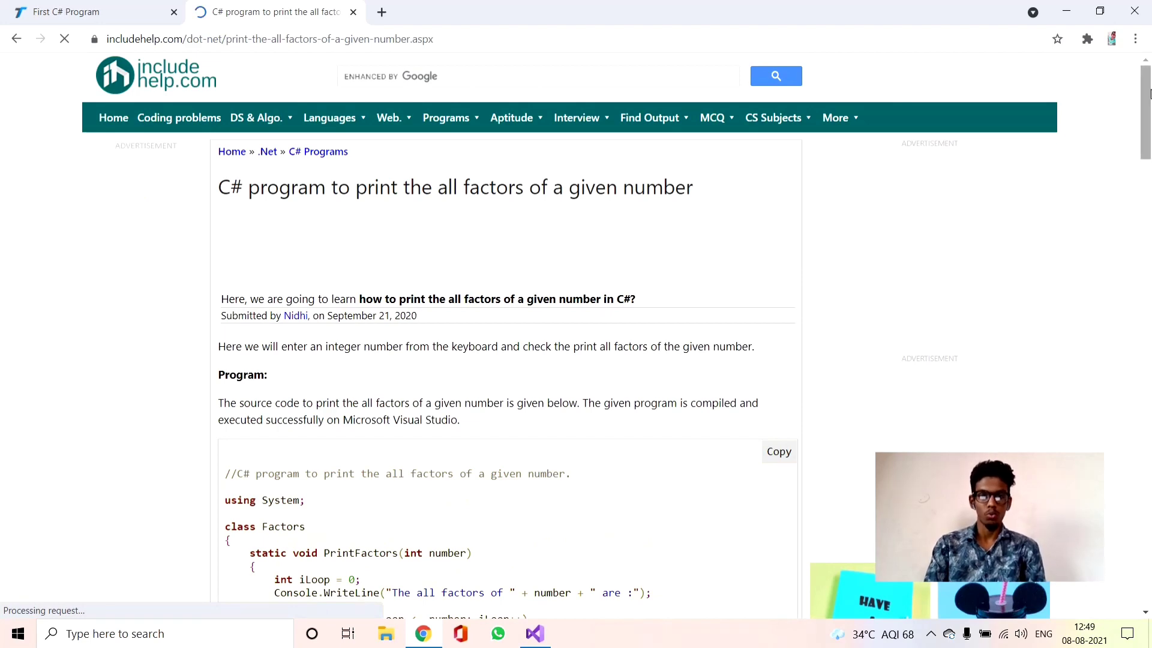
left_click_drag(1149, 94, 1149, 98)
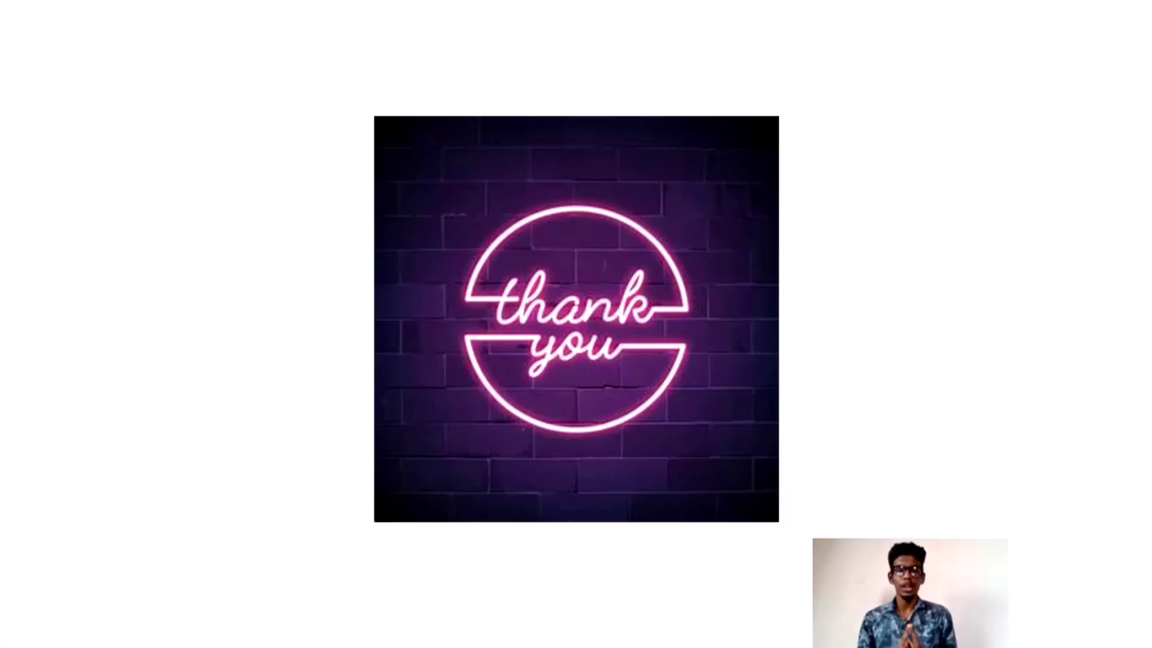